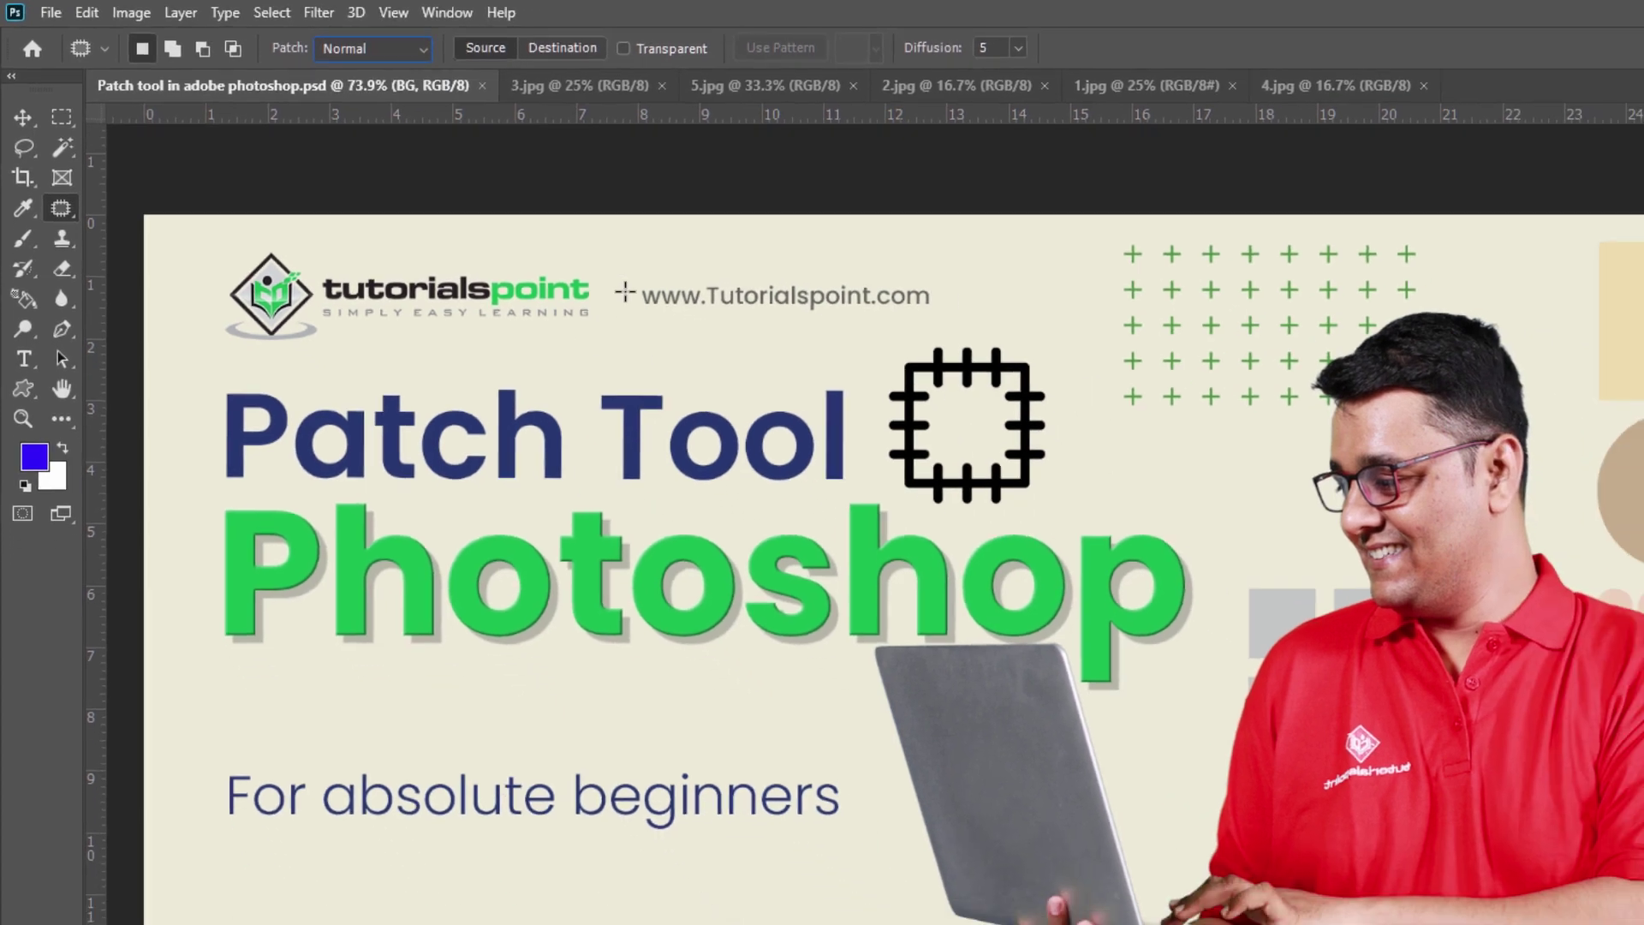
# Bring up the 3.jpg photo of a gull flying over the hillside city.
pyautogui.click(642, 94)
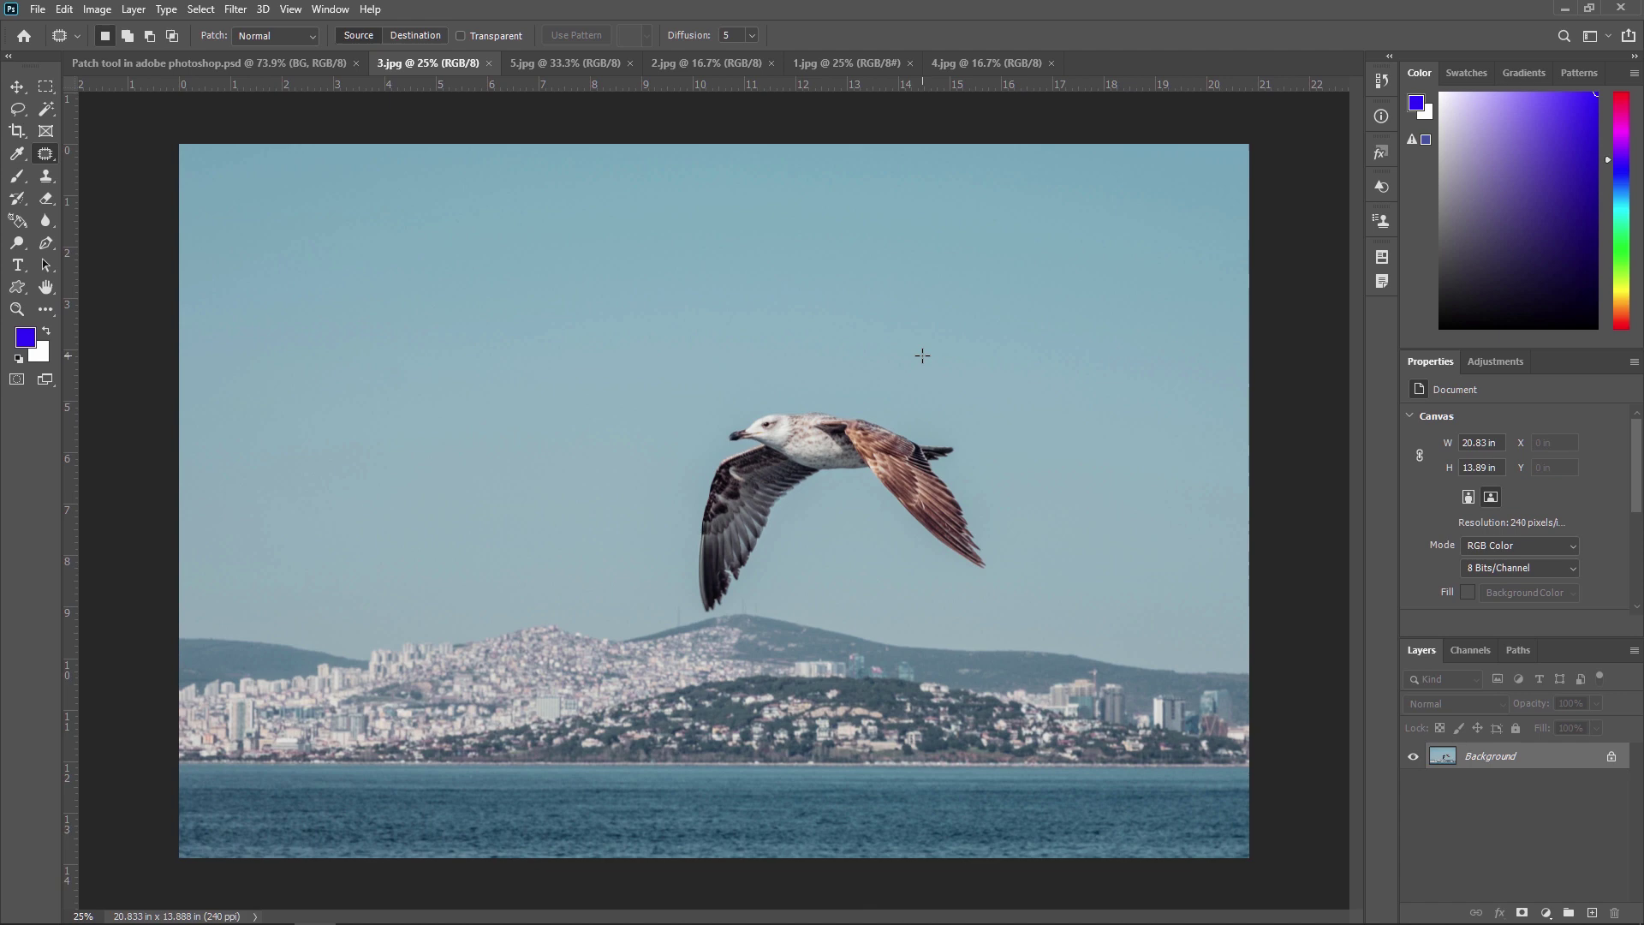
# Patch the flying gull out of 3.jpg with nearby clear sky, then switch to 5.jpg.
pyautogui.rightClick(46, 155)
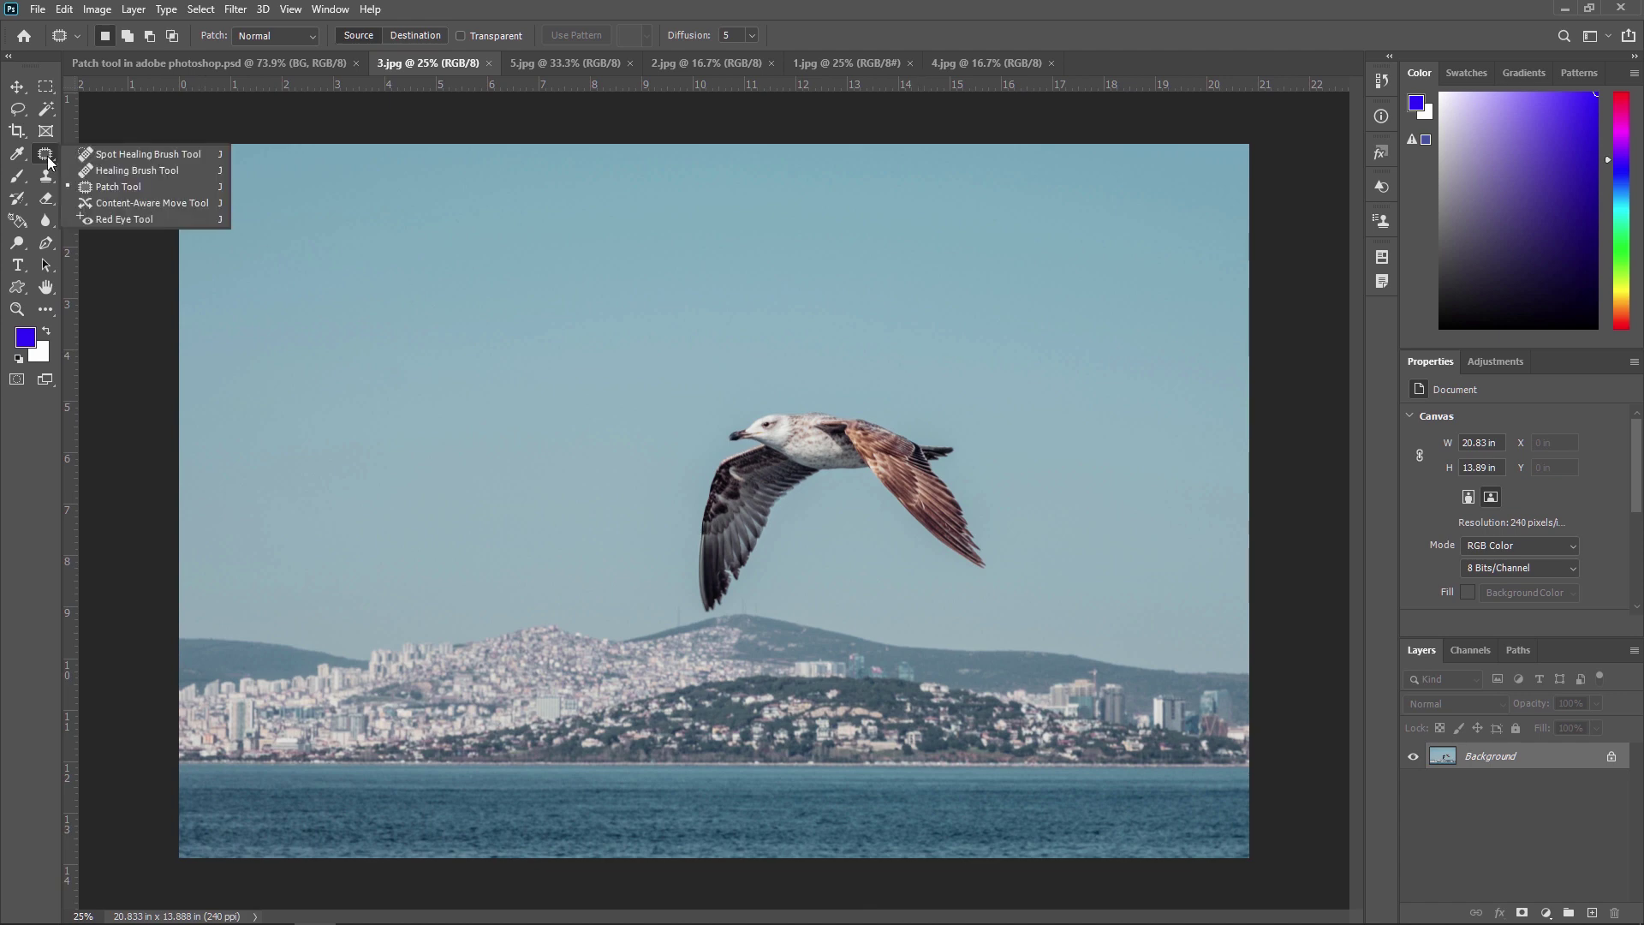
pyautogui.click(116, 187)
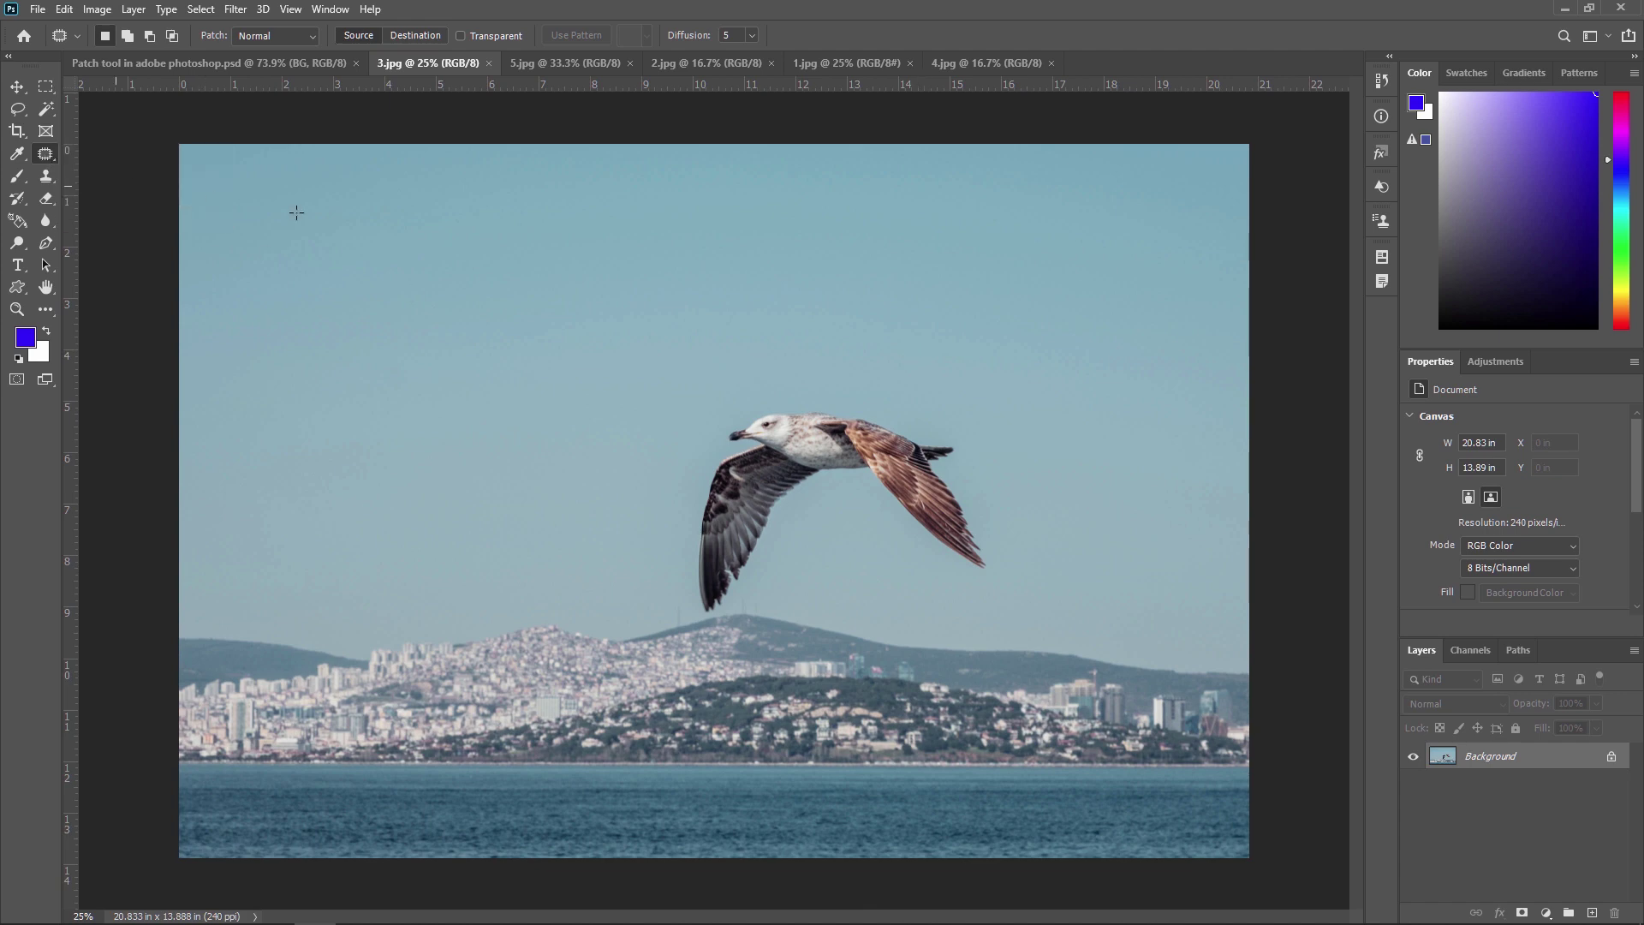
pyautogui.moveTo(746, 407)
pyautogui.mouseDown()
pyautogui.moveTo(782, 397)
pyautogui.moveTo(958, 435)
pyautogui.moveTo(980, 448)
pyautogui.moveTo(1008, 557)
pyautogui.moveTo(972, 581)
pyautogui.moveTo(936, 568)
pyautogui.moveTo(872, 490)
pyautogui.moveTo(835, 479)
pyautogui.moveTo(760, 587)
pyautogui.moveTo(701, 618)
pyautogui.moveTo(684, 591)
pyautogui.moveTo(727, 418)
pyautogui.mouseUp()
pyautogui.moveTo(808, 465); pyautogui.dragTo(642, 259)
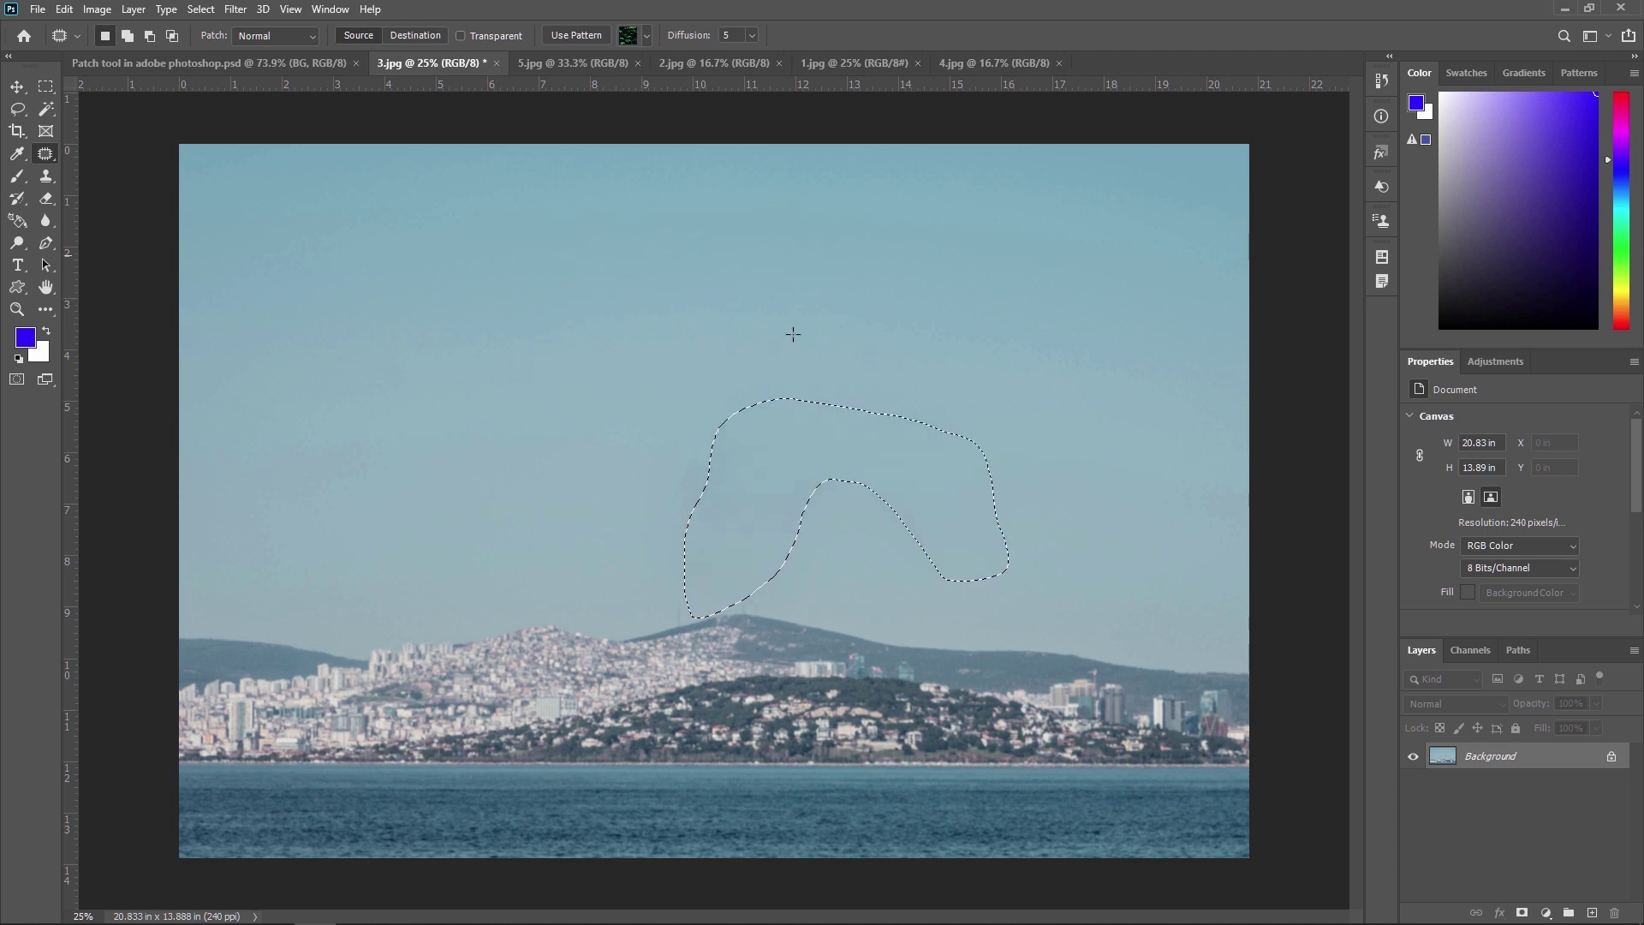
pyautogui.hotkey('ctrl', 'd')
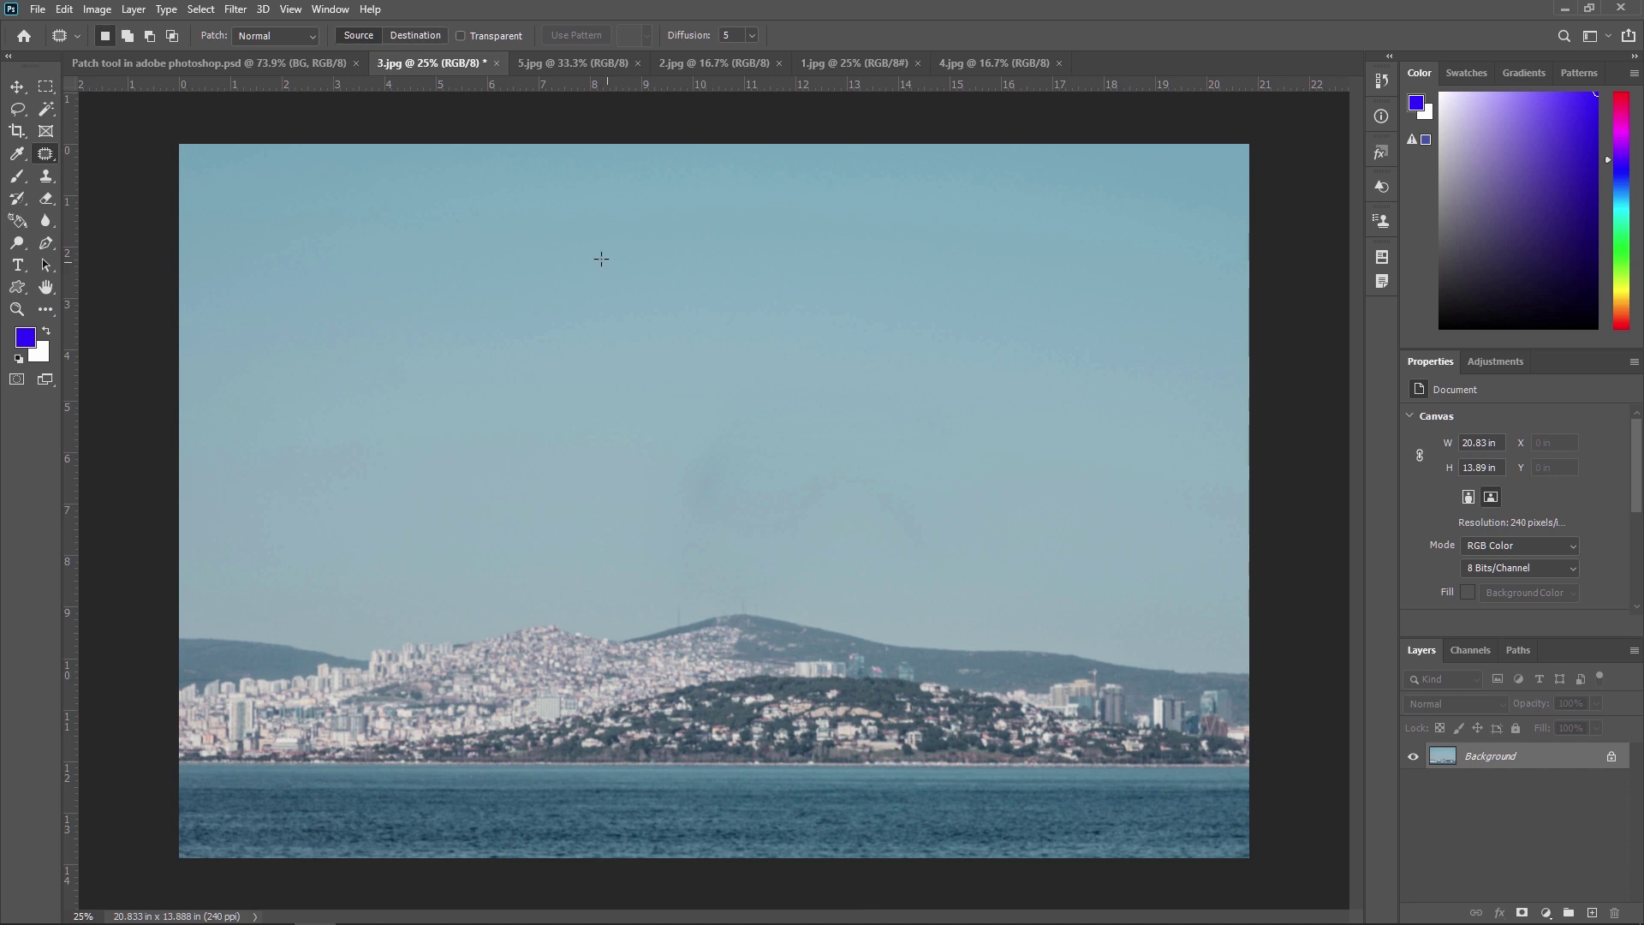
pyautogui.click(583, 63)
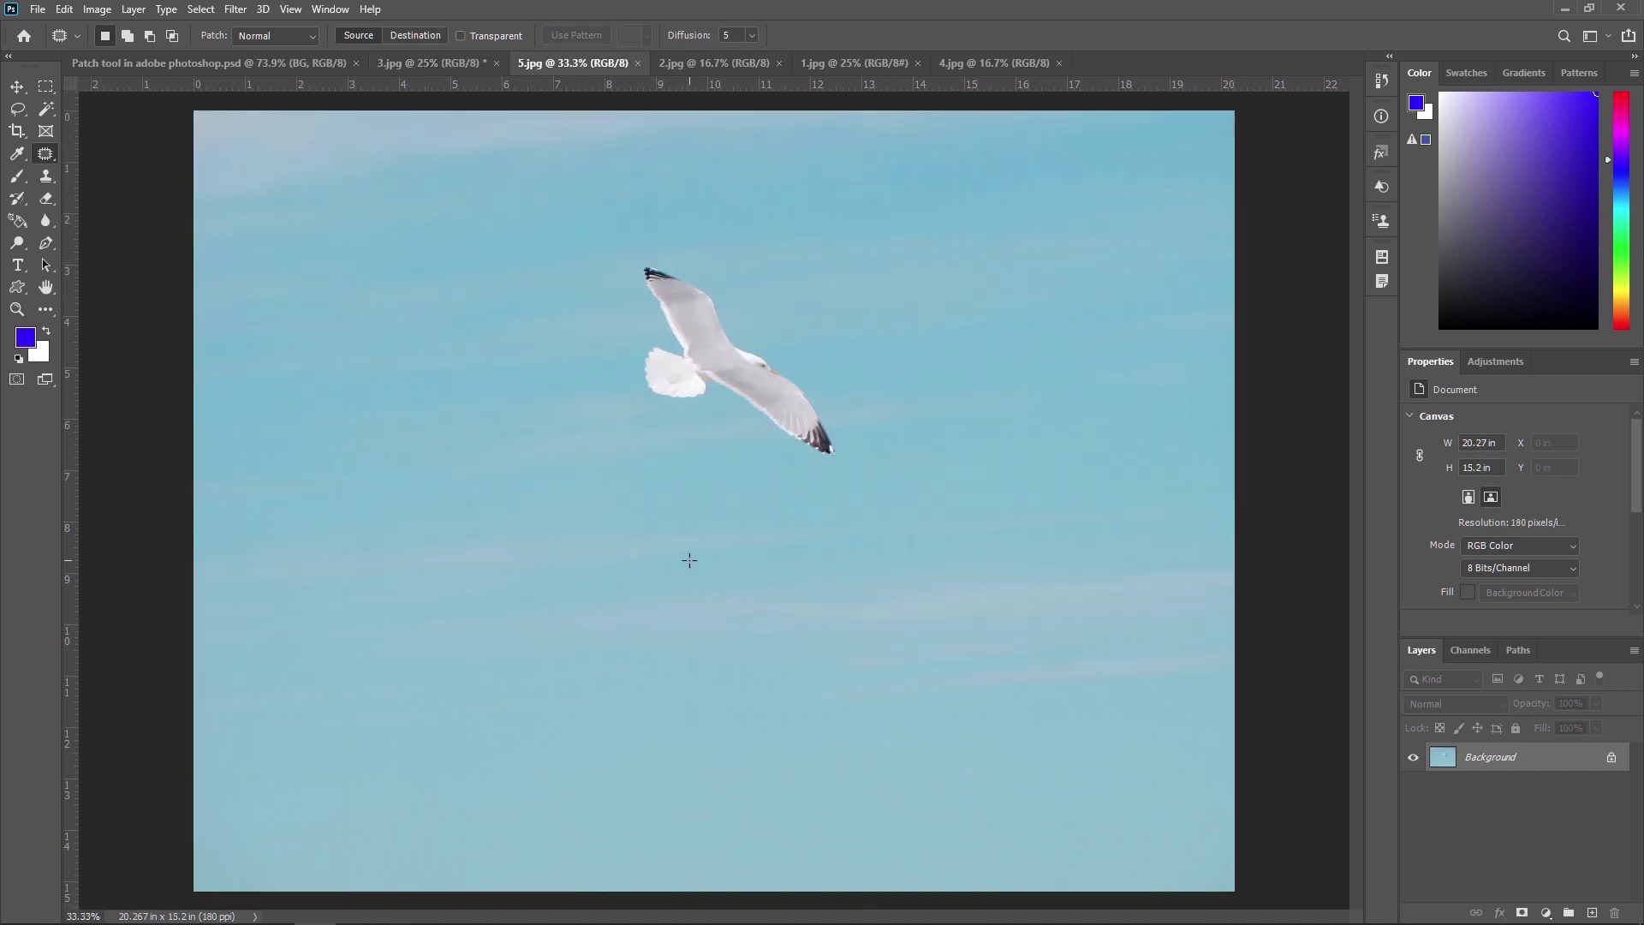
# Patch the white gull in 5.jpg with blue sky from its right, then switch to 2.jpg.
pyautogui.moveTo(643, 325)
pyautogui.mouseDown()
pyautogui.moveTo(624, 262)
pyautogui.moveTo(650, 246)
pyautogui.moveTo(786, 322)
pyautogui.moveTo(857, 428)
pyautogui.moveTo(807, 477)
pyautogui.moveTo(658, 452)
pyautogui.moveTo(629, 380)
pyautogui.moveTo(640, 324)
pyautogui.mouseUp()
pyautogui.moveTo(681, 348); pyautogui.dragTo(856, 346)
pyautogui.hotkey('ctrl', 'd')
pyautogui.scroll(-3, 827, 408)
pyautogui.scroll(3, 827, 408)
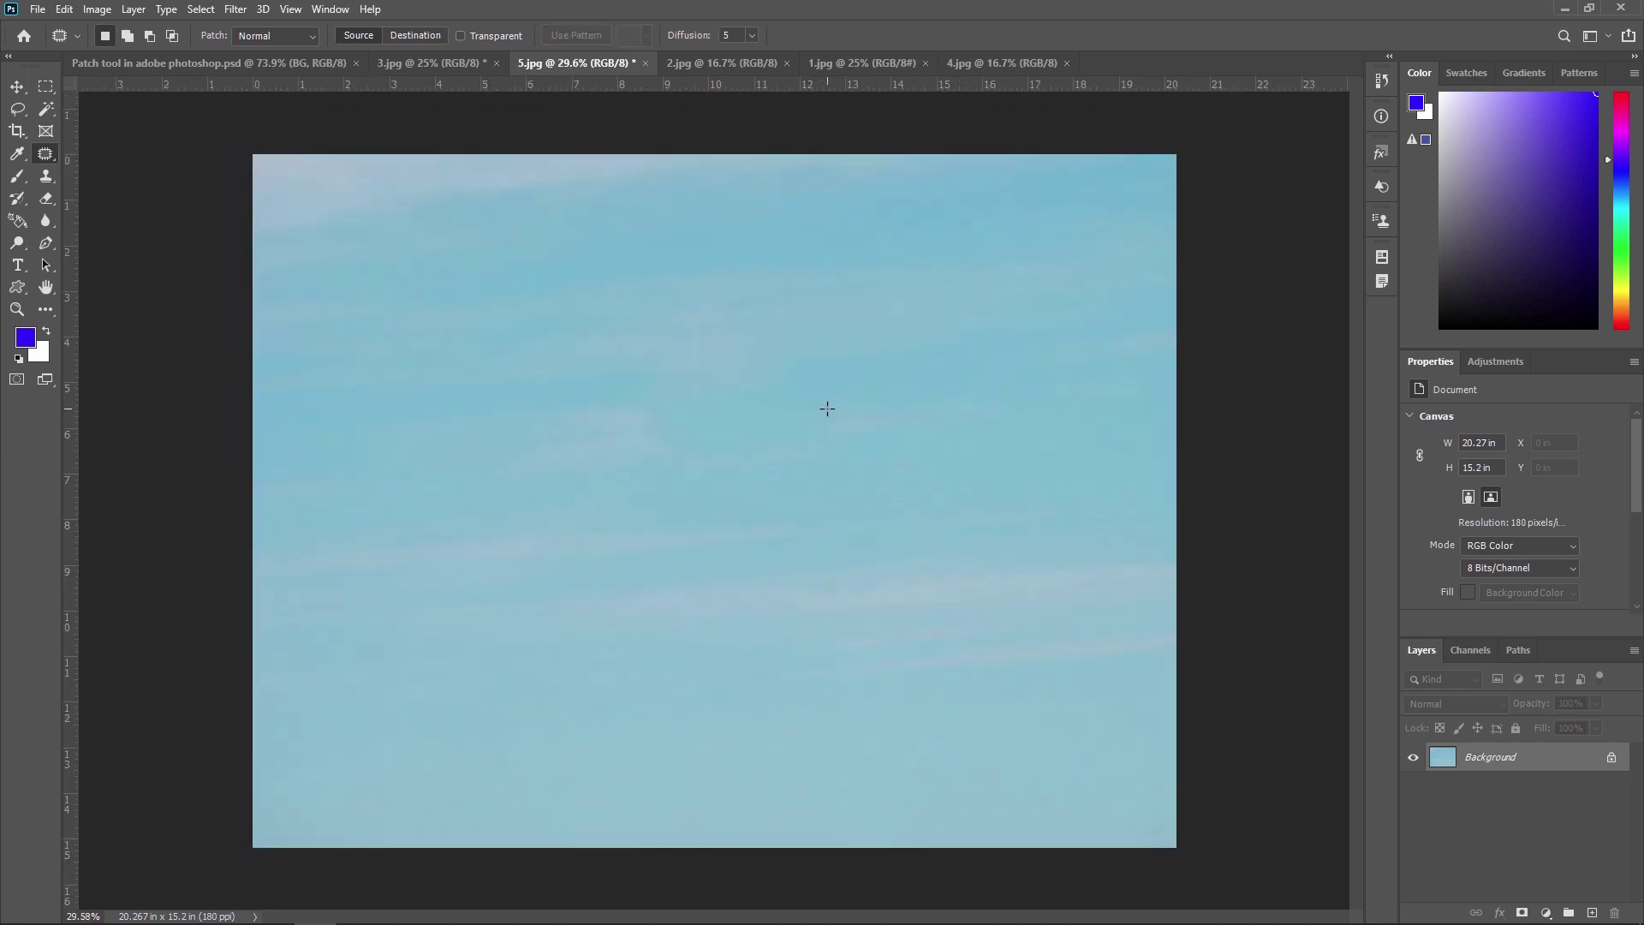
pyautogui.scroll(1, 805, 349)
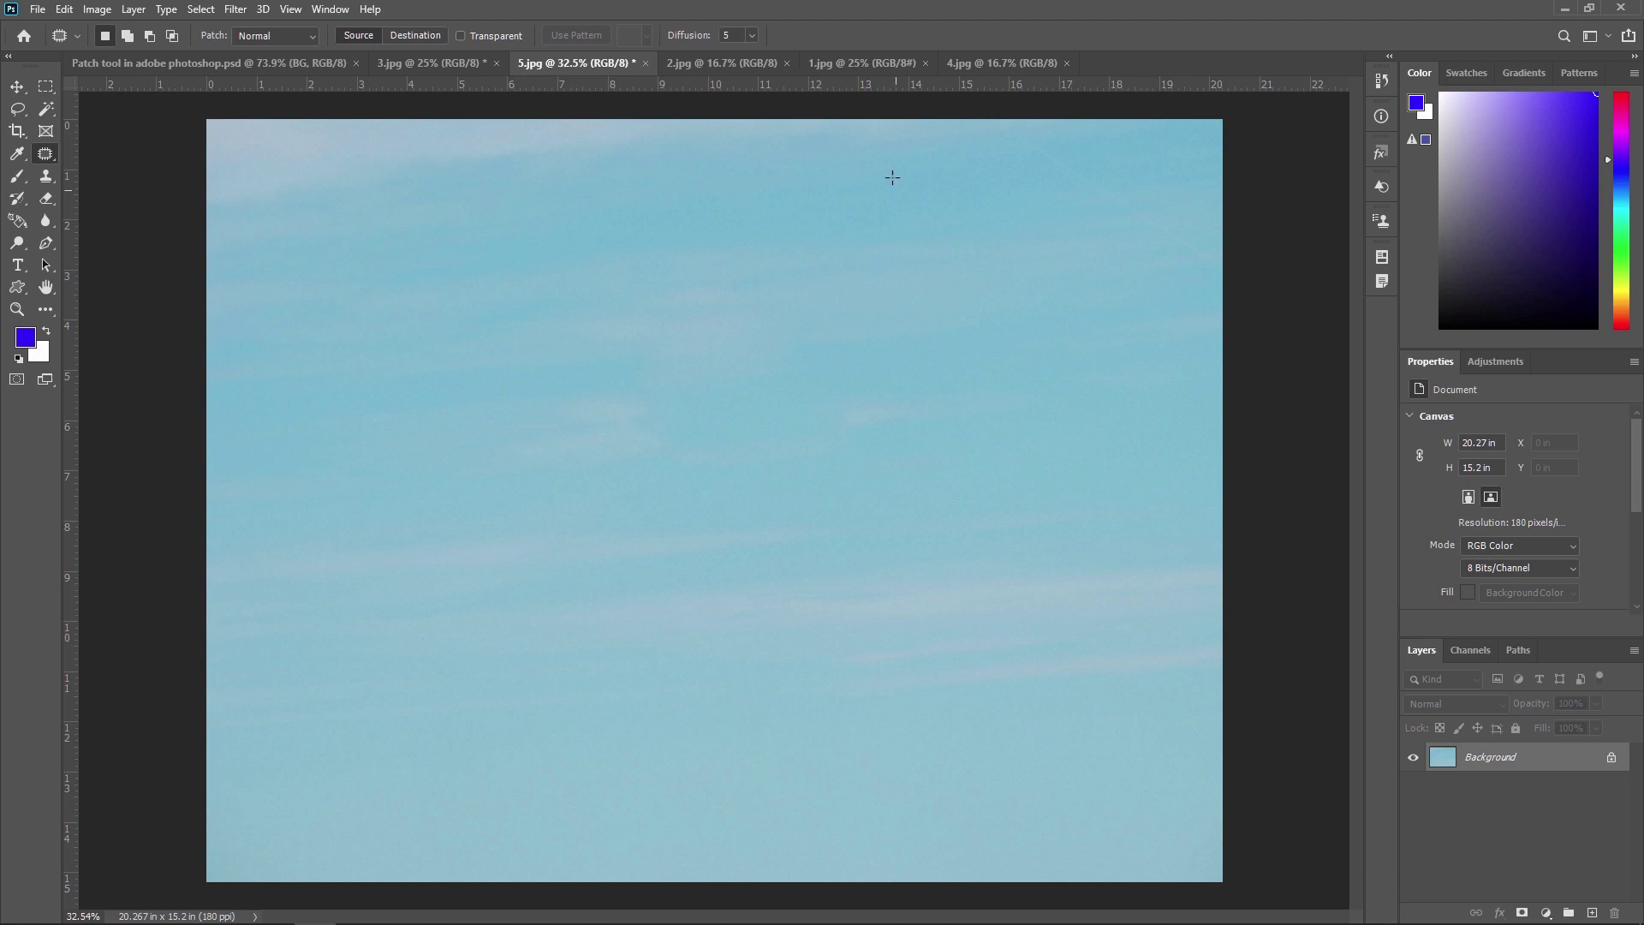
pyautogui.click(721, 61)
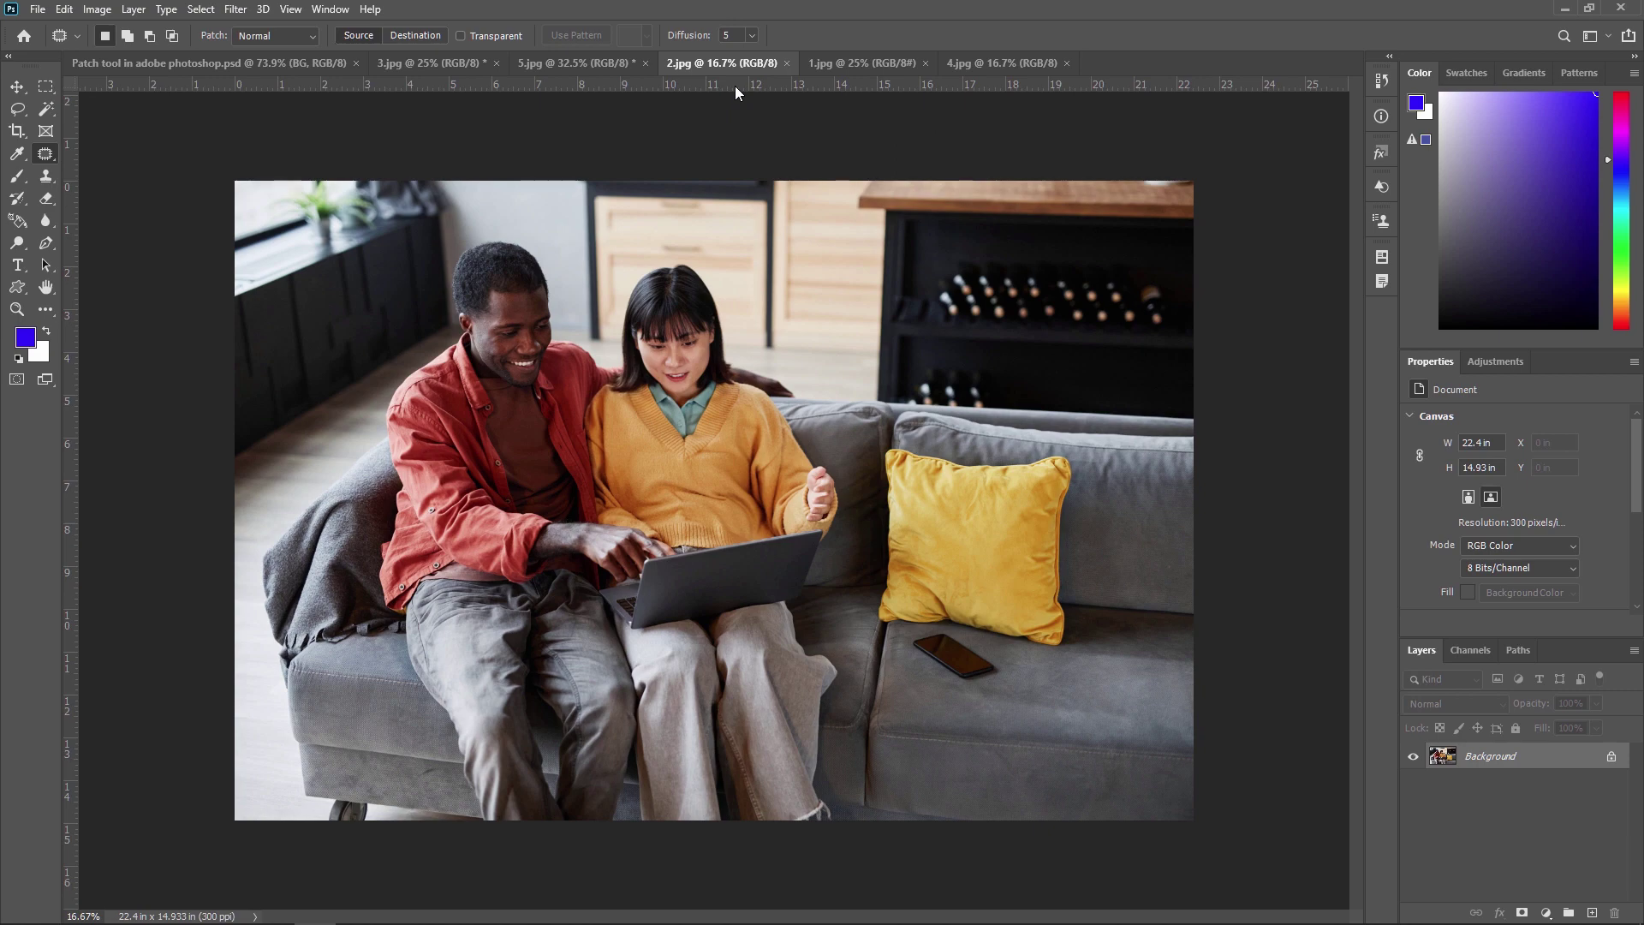
# Patch the phone off the grey sofa cushion in 2.jpg, leaving an empty seat.
pyautogui.scroll(3, 1055, 692)
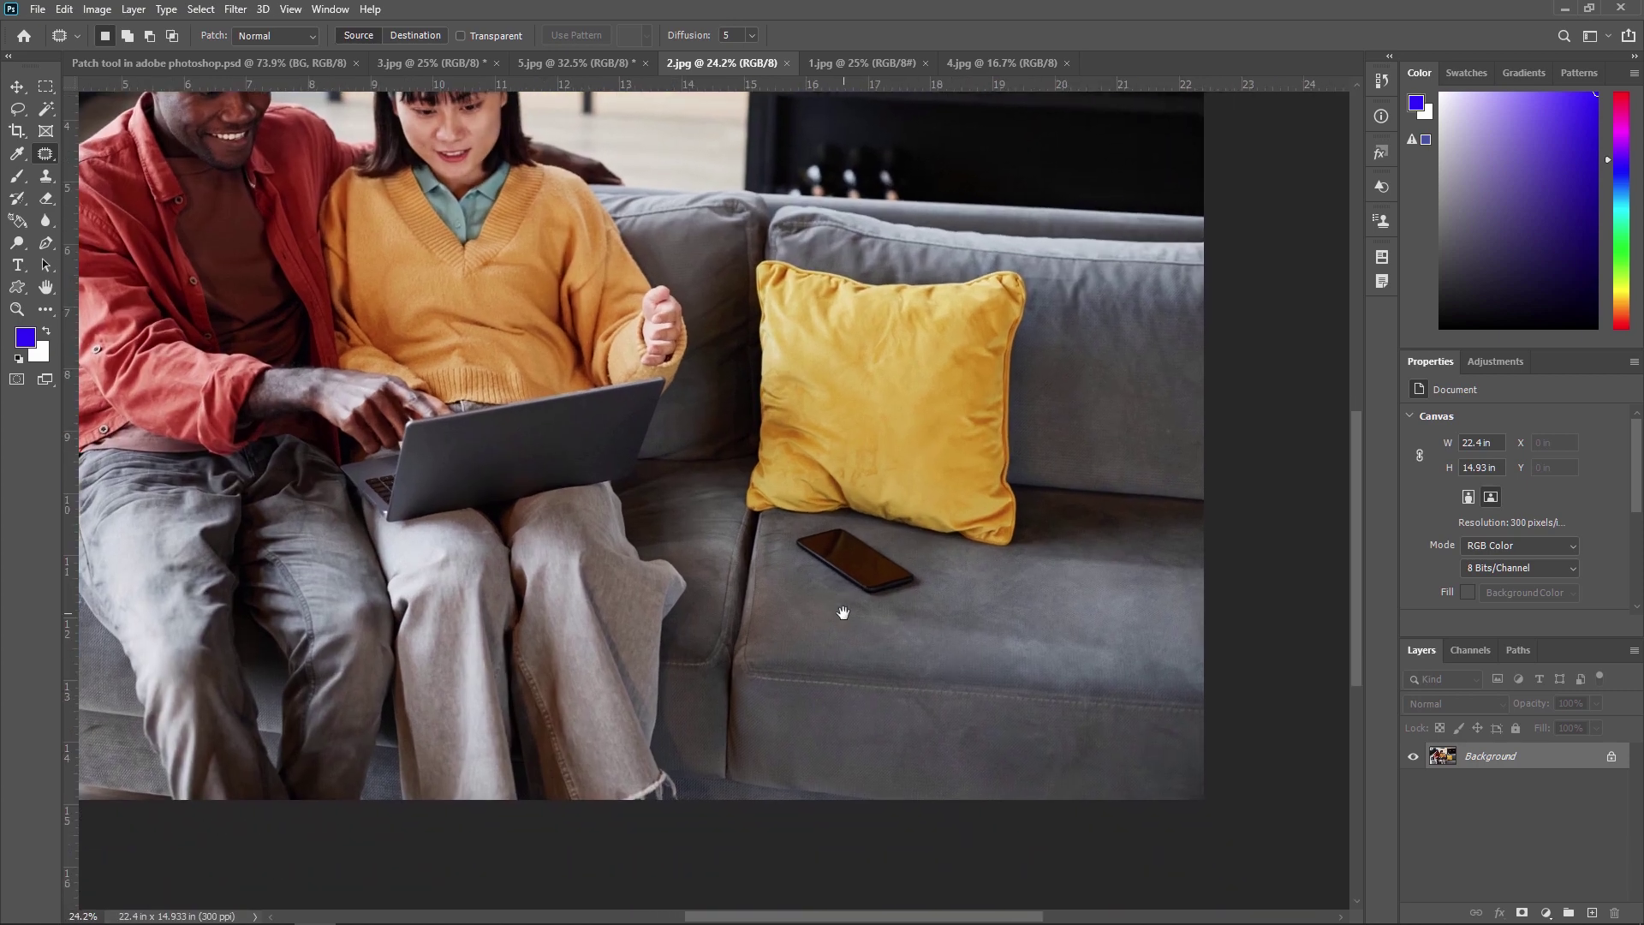
pyautogui.rightClick(47, 155)
pyautogui.click(136, 187)
pyautogui.scroll(3, 893, 574)
pyautogui.scroll(1, 796, 608)
pyautogui.moveTo(728, 559)
pyautogui.mouseDown()
pyautogui.moveTo(703, 485)
pyautogui.moveTo(812, 458)
pyautogui.moveTo(939, 532)
pyautogui.moveTo(967, 583)
pyautogui.moveTo(904, 624)
pyautogui.moveTo(771, 607)
pyautogui.moveTo(729, 559)
pyautogui.moveTo(880, 556)
pyautogui.moveTo(1092, 605)
pyautogui.mouseUp()
pyautogui.hotkey('ctrl', 'd')
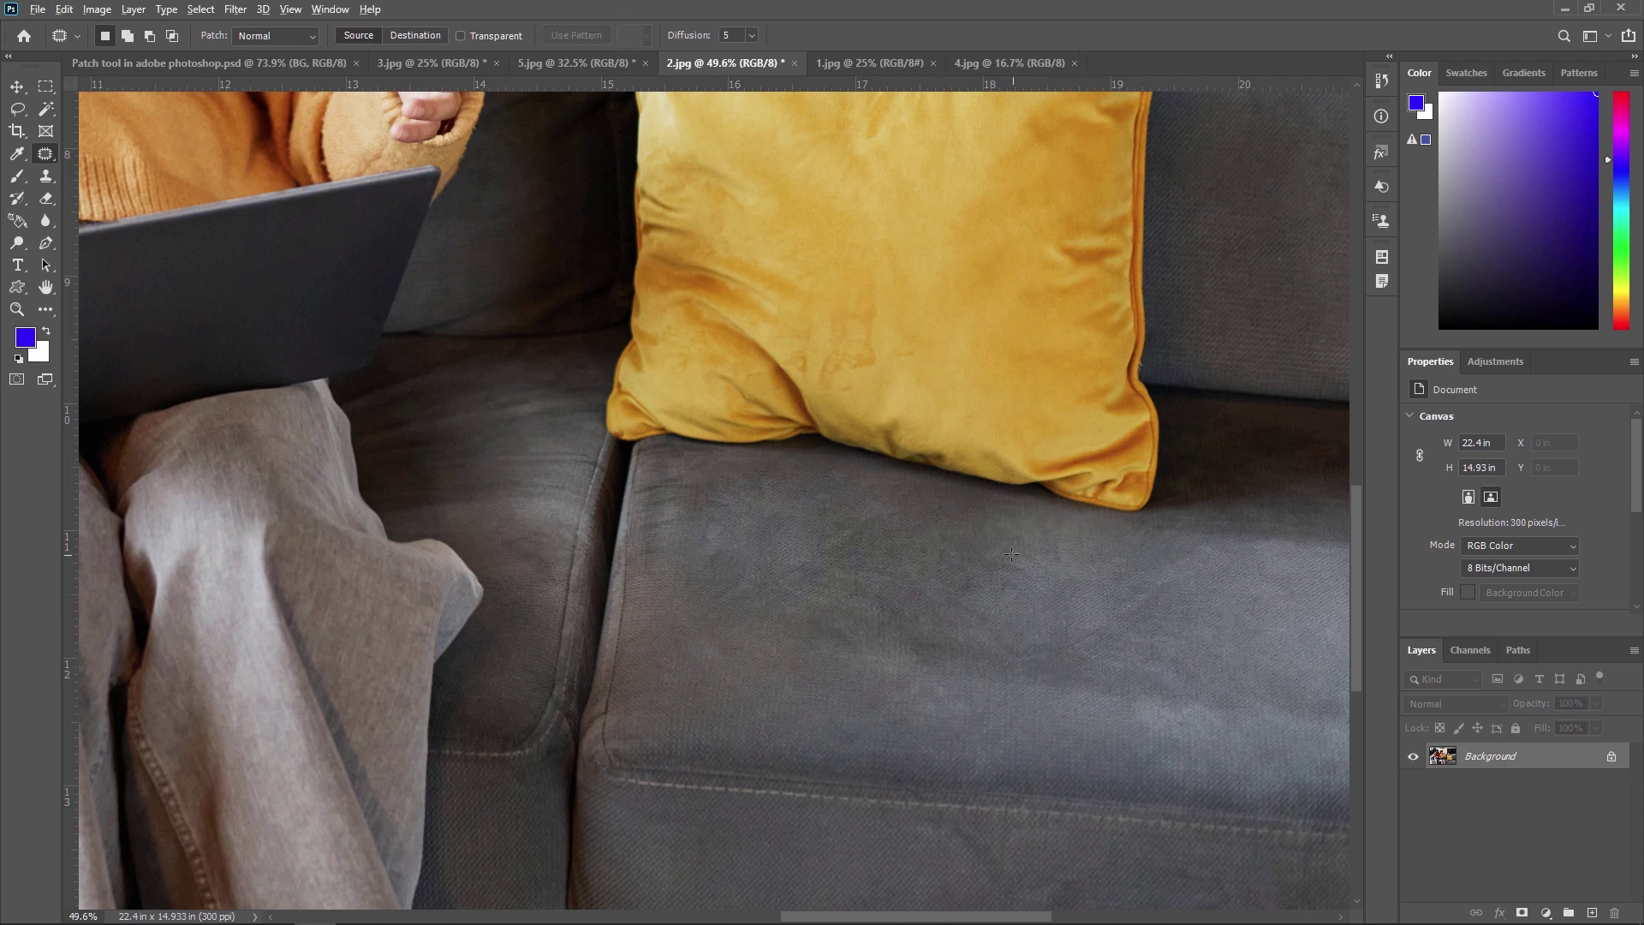
pyautogui.hotkey('ctrl', '0')
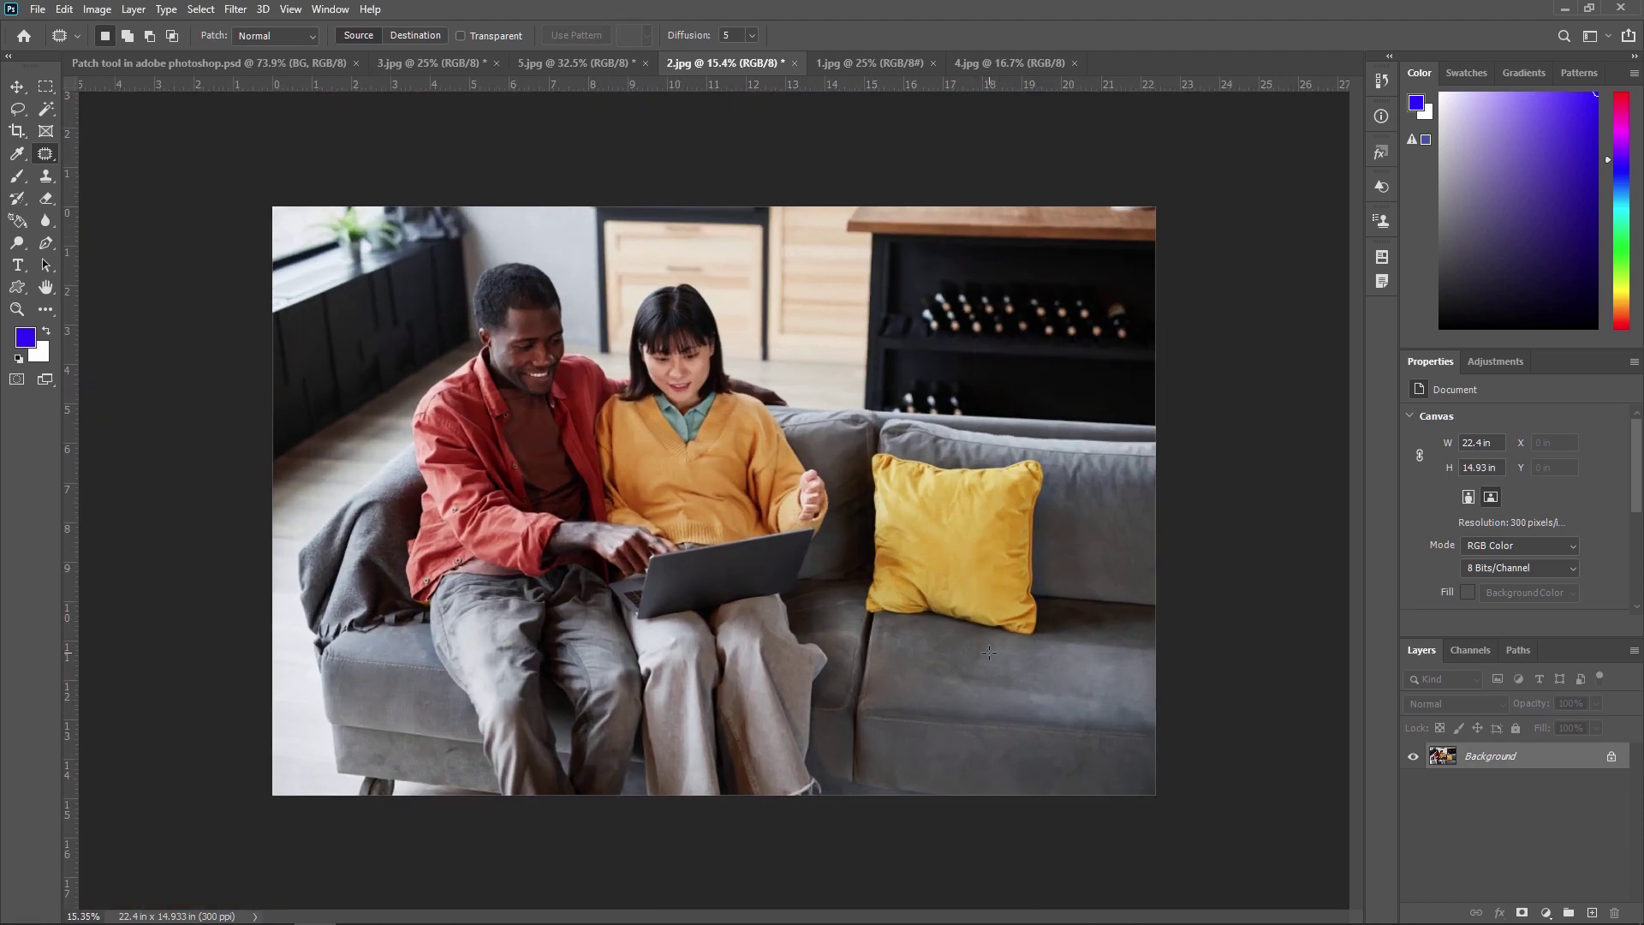
pyautogui.hotkey('ctrl', '+')
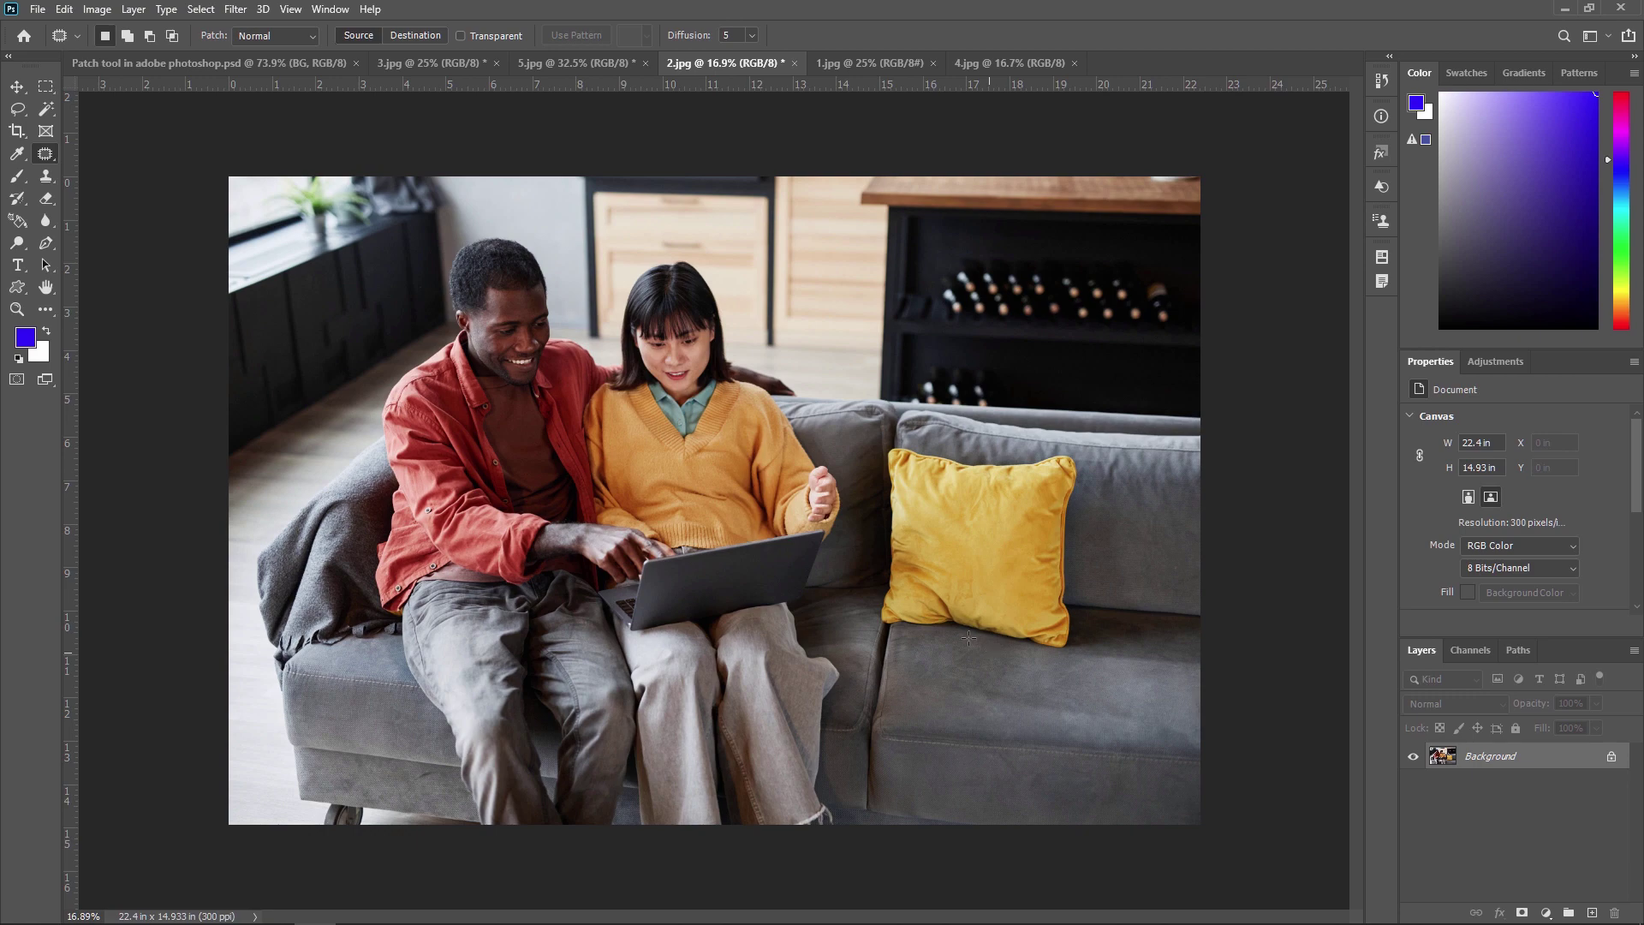
pyautogui.hotkey('ctrl', '-')
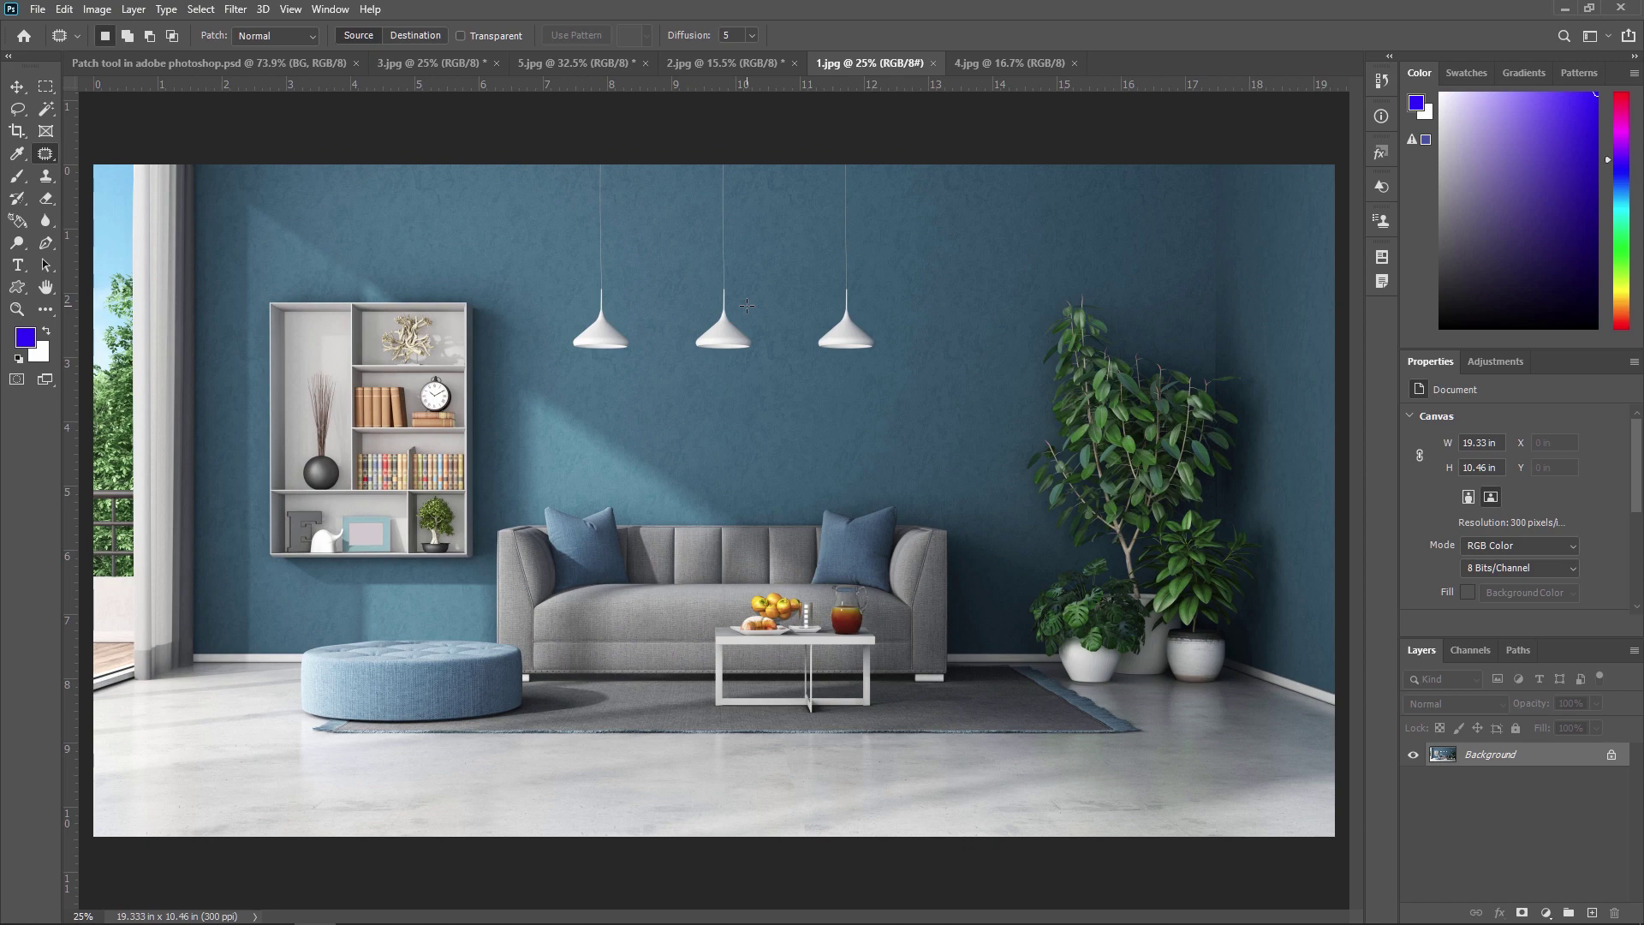
# Patch the leftmost pendant lamp and its cord in 1.jpg with plain blue wall.
pyautogui.rightClick(45, 156)
pyautogui.click(125, 193)
pyautogui.moveTo(586, 195)
pyautogui.mouseDown()
pyautogui.moveTo(603, 160)
pyautogui.moveTo(625, 185)
pyautogui.moveTo(650, 353)
pyautogui.moveTo(601, 381)
pyautogui.moveTo(559, 362)
pyautogui.moveTo(582, 233)
pyautogui.mouseUp()
pyautogui.moveTo(636, 313); pyautogui.dragTo(933, 332)
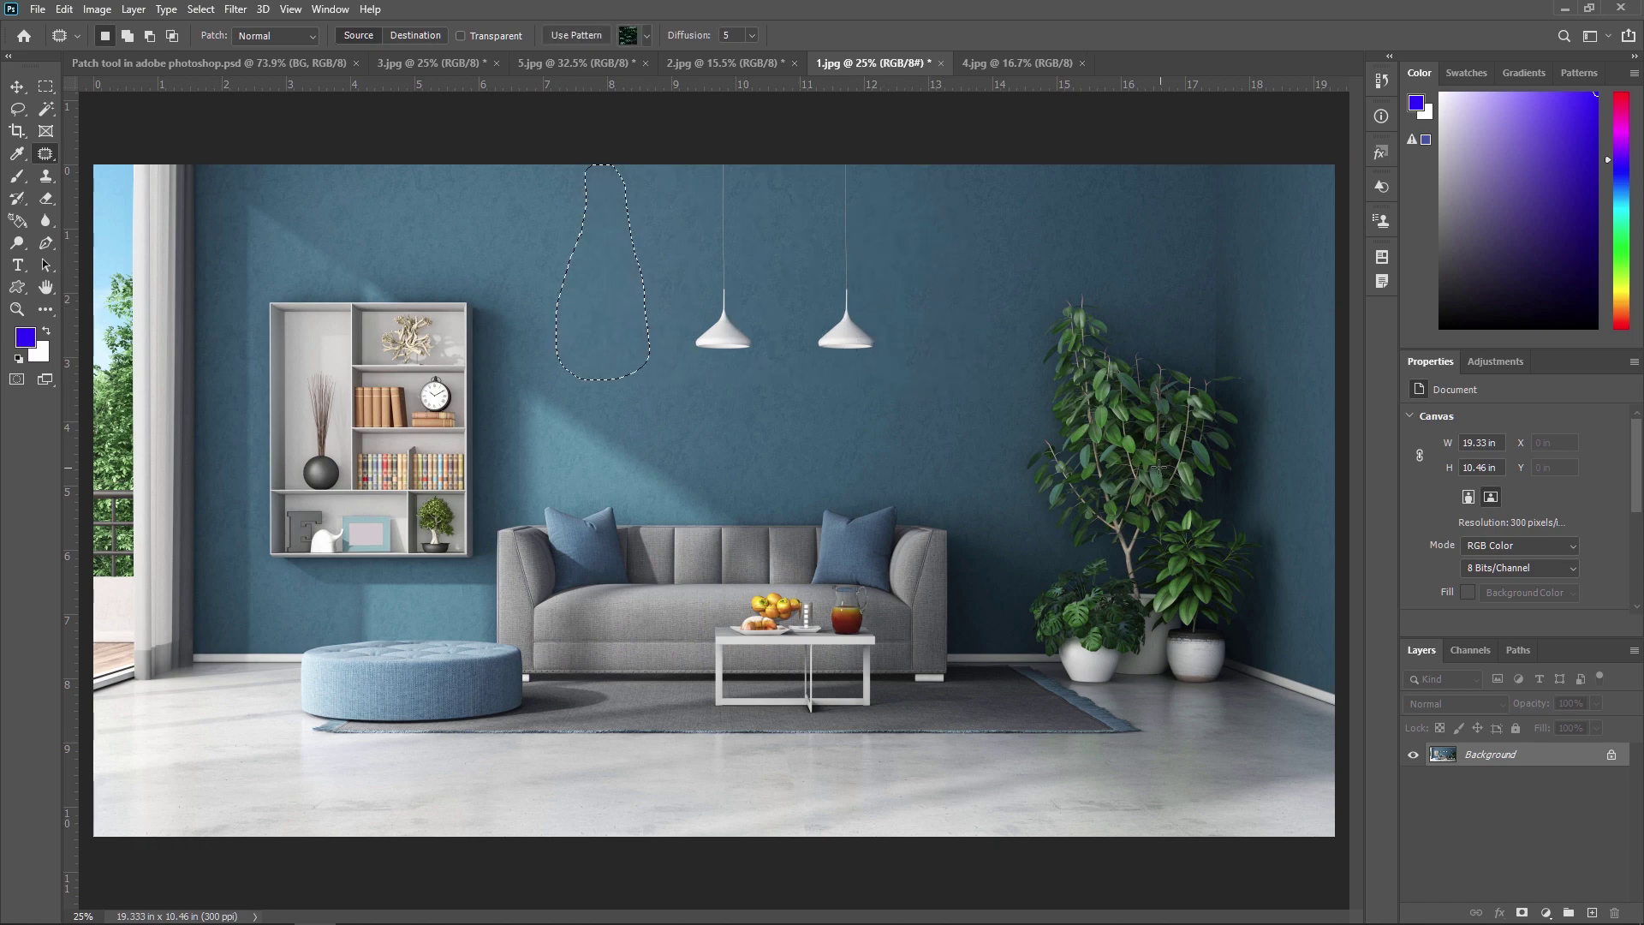
pyautogui.hotkey('ctrl', 'd')
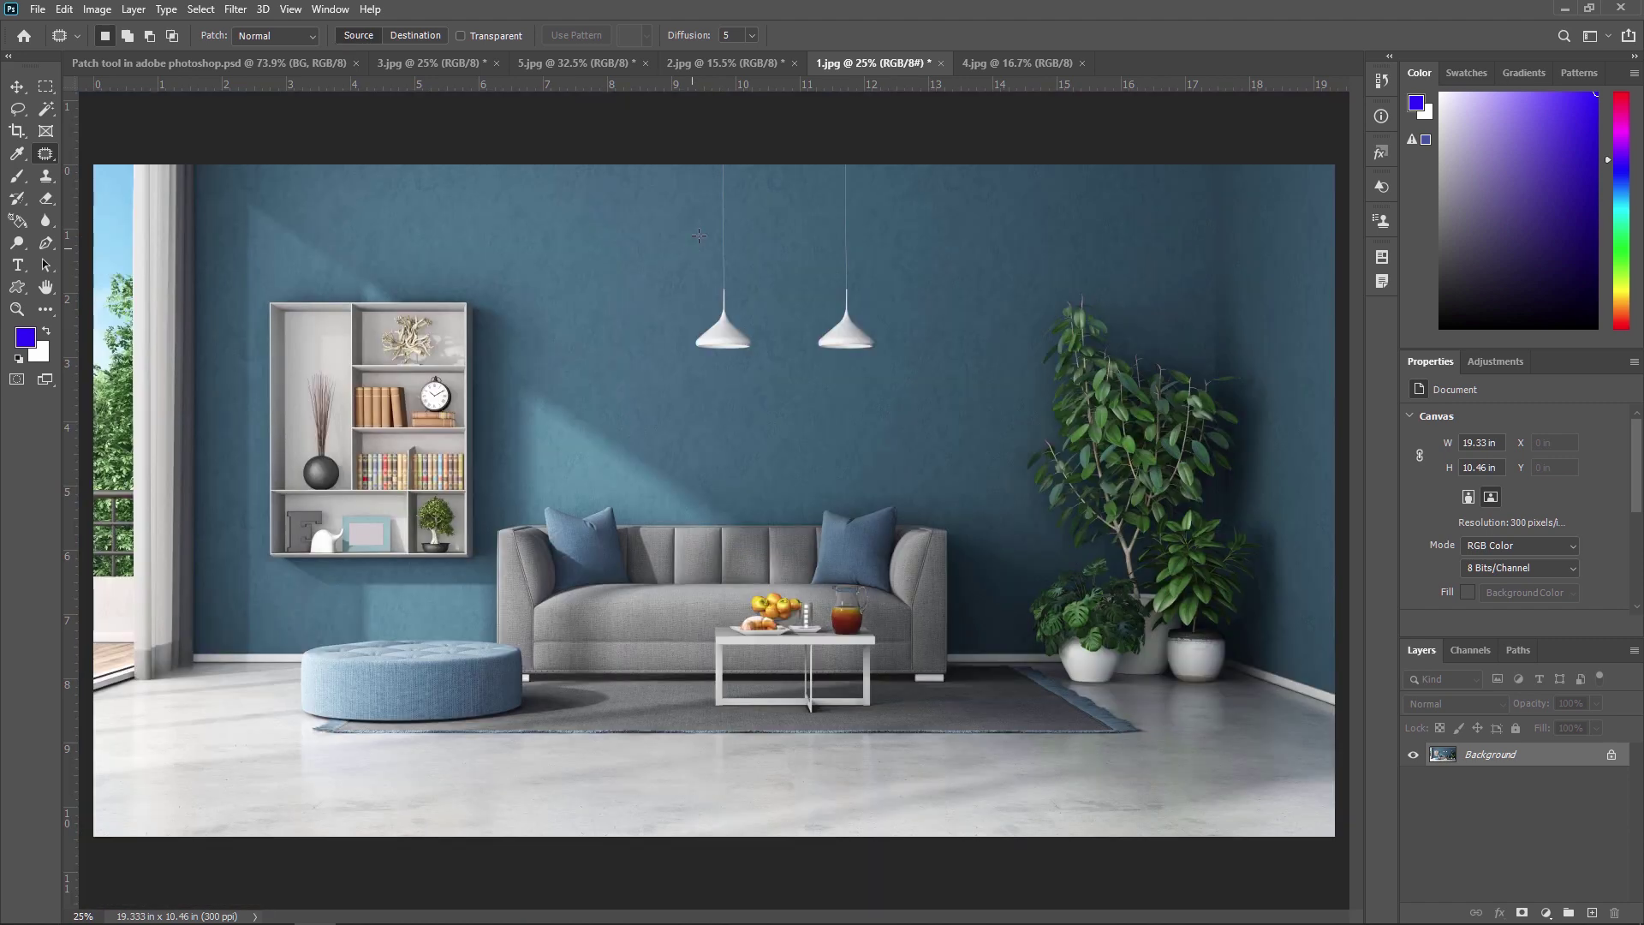
# Patch out the middle and last pendant lamps with empty blue wall.
pyautogui.moveTo(698, 236)
pyautogui.mouseDown()
pyautogui.moveTo(718, 160)
pyautogui.moveTo(749, 173)
pyautogui.moveTo(777, 353)
pyautogui.moveTo(703, 384)
pyautogui.moveTo(693, 241)
pyautogui.moveTo(790, 291)
pyautogui.moveTo(900, 292)
pyautogui.mouseUp()
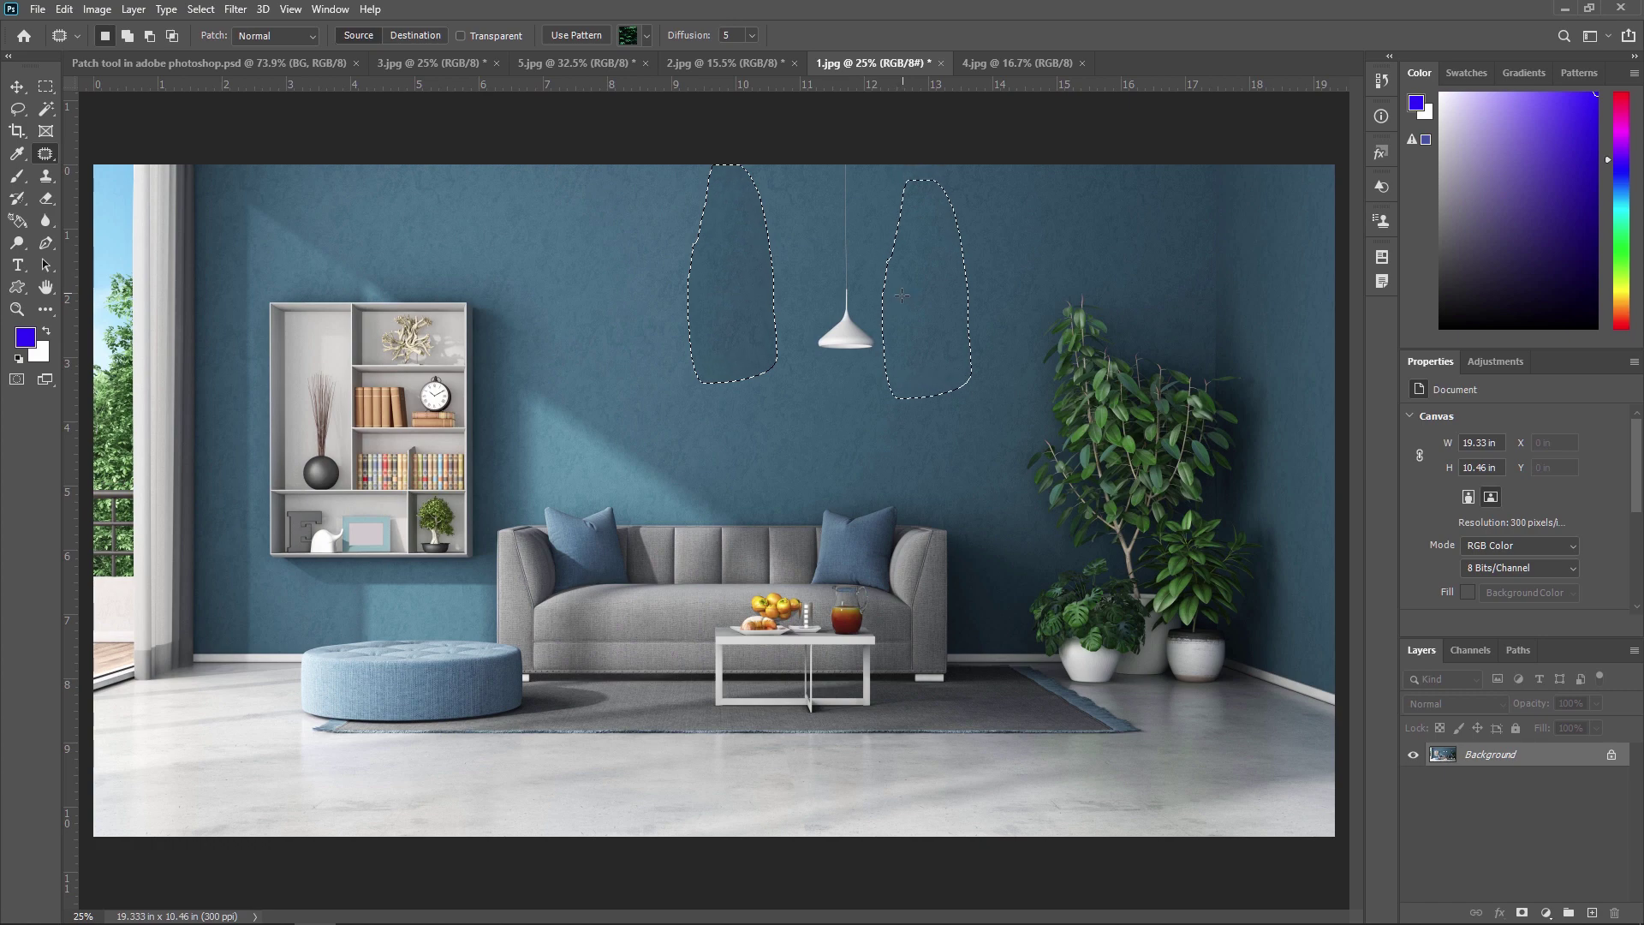
pyautogui.hotkey('ctrl', 'd')
pyautogui.moveTo(834, 276)
pyautogui.mouseDown()
pyautogui.moveTo(844, 160)
pyautogui.moveTo(881, 225)
pyautogui.moveTo(895, 345)
pyautogui.moveTo(856, 364)
pyautogui.moveTo(813, 350)
pyautogui.moveTo(834, 276)
pyautogui.mouseUp()
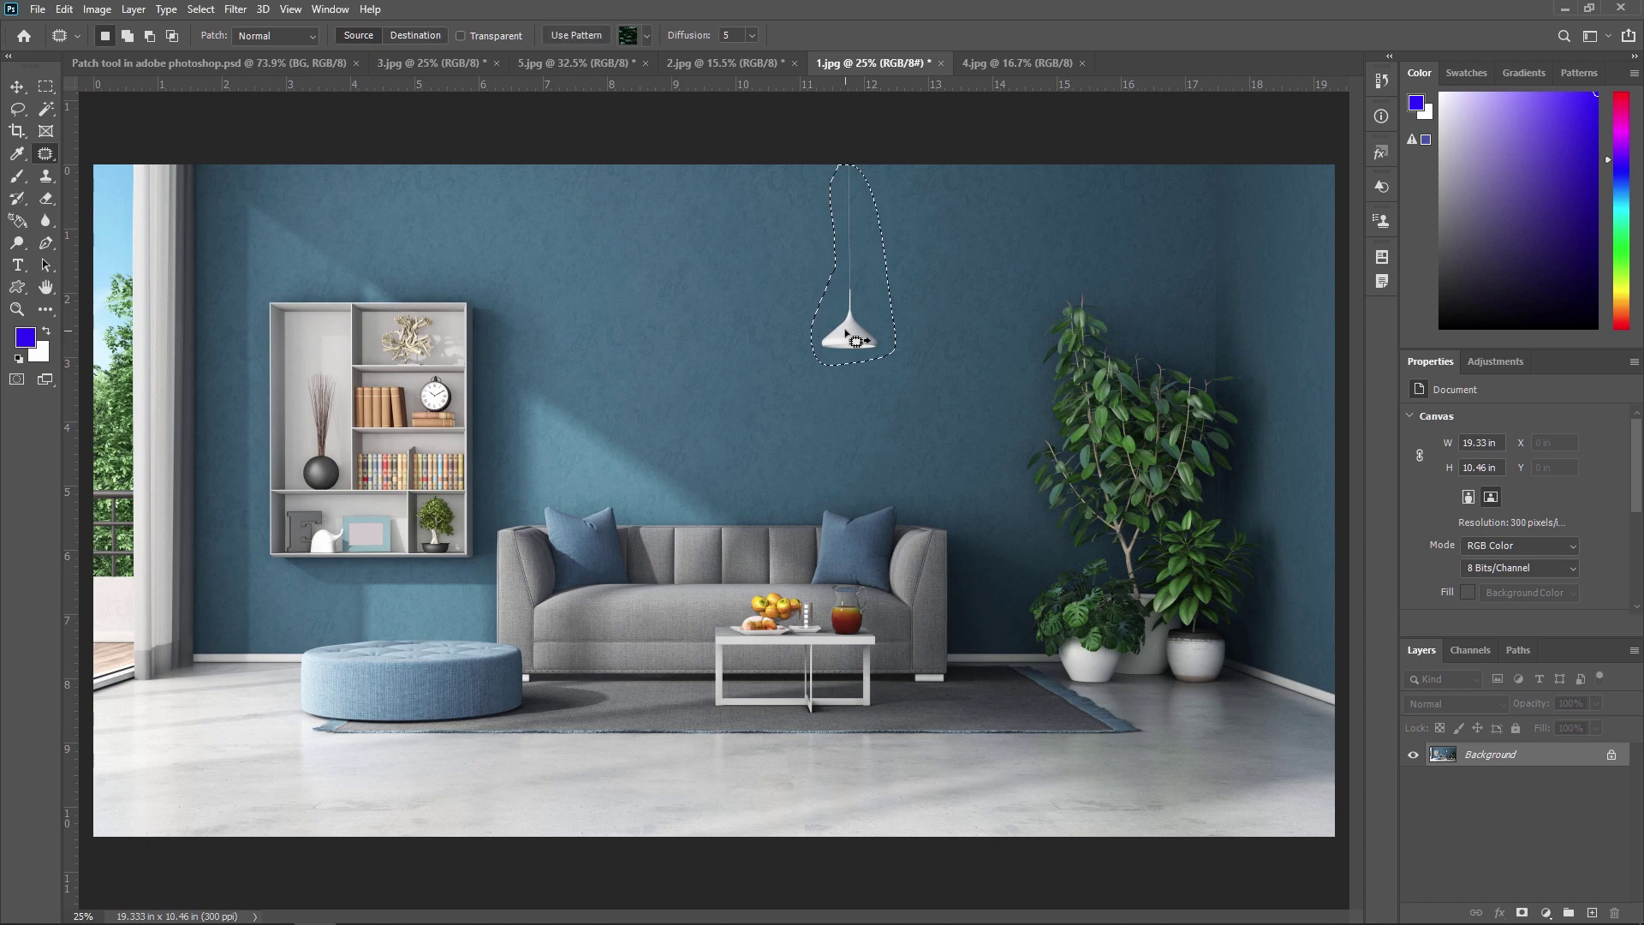
pyautogui.moveTo(855, 340); pyautogui.dragTo(953, 341)
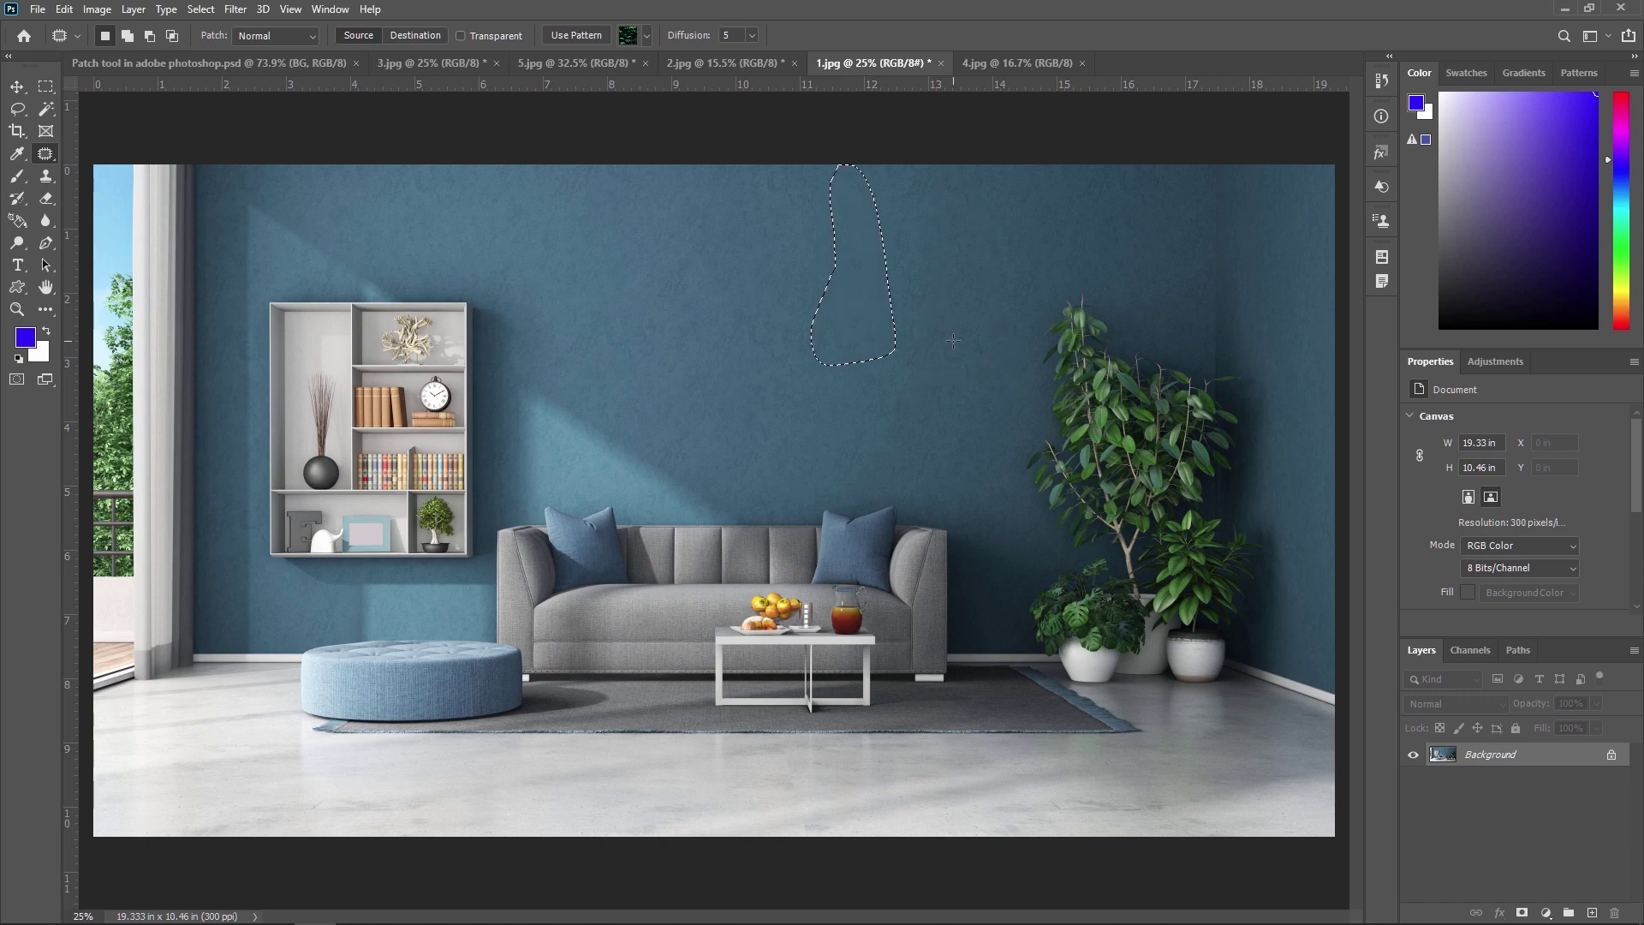
pyautogui.hotkey('ctrl', 'd')
pyautogui.scroll(-3, 675, 300)
pyautogui.scroll(2, 717, 458)
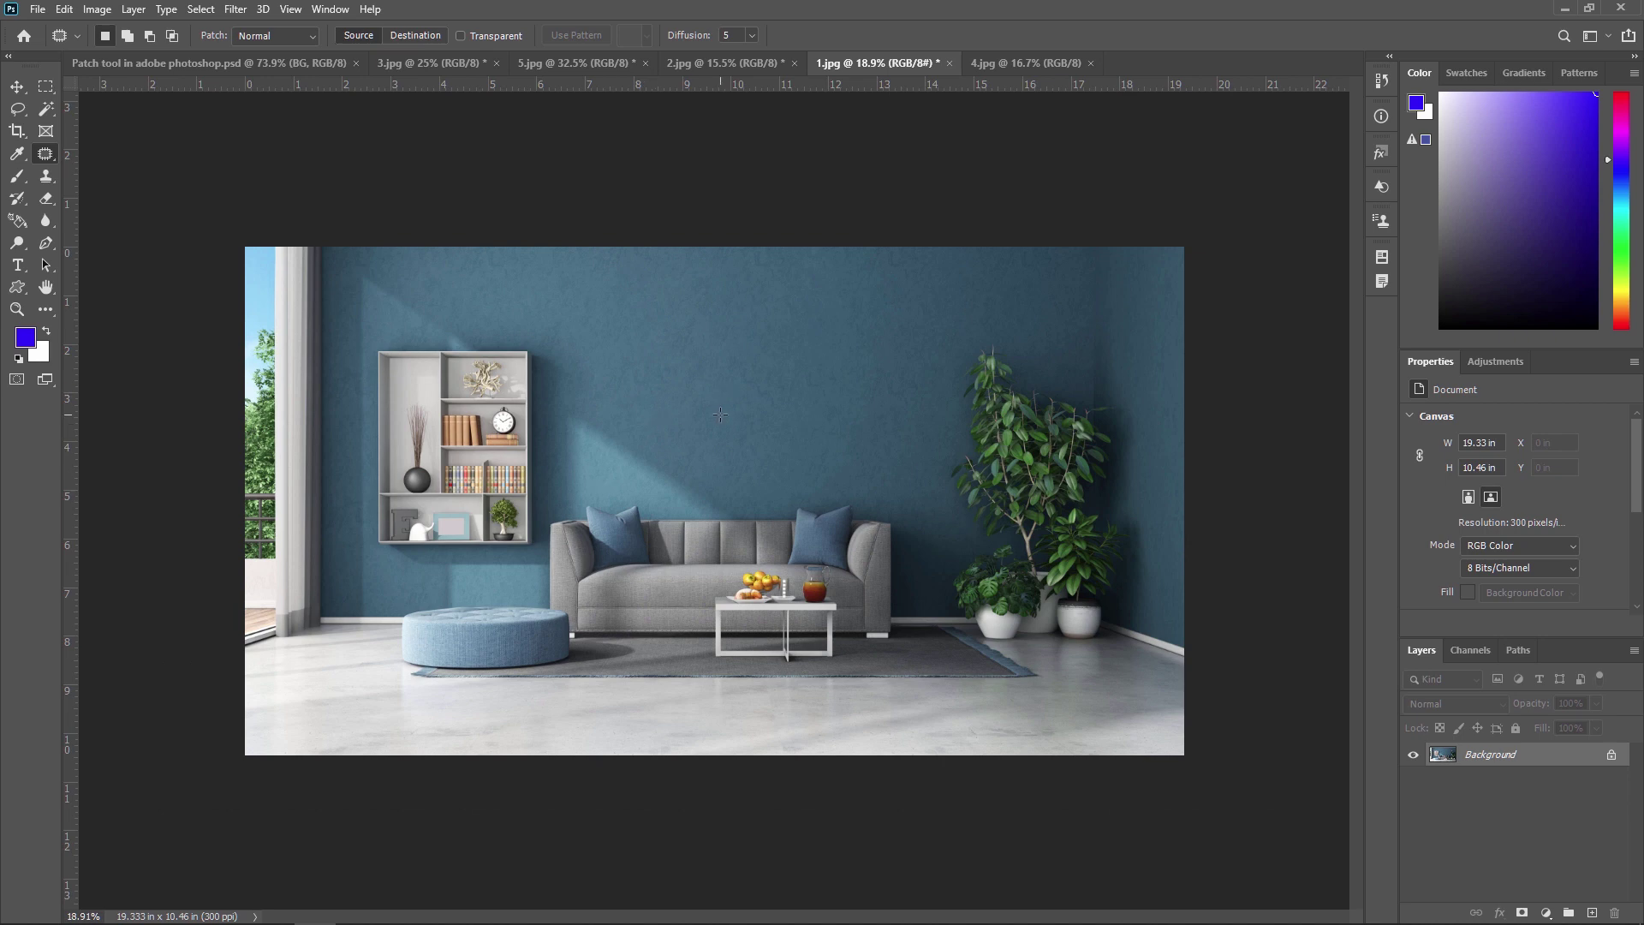
pyautogui.scroll(1, 720, 415)
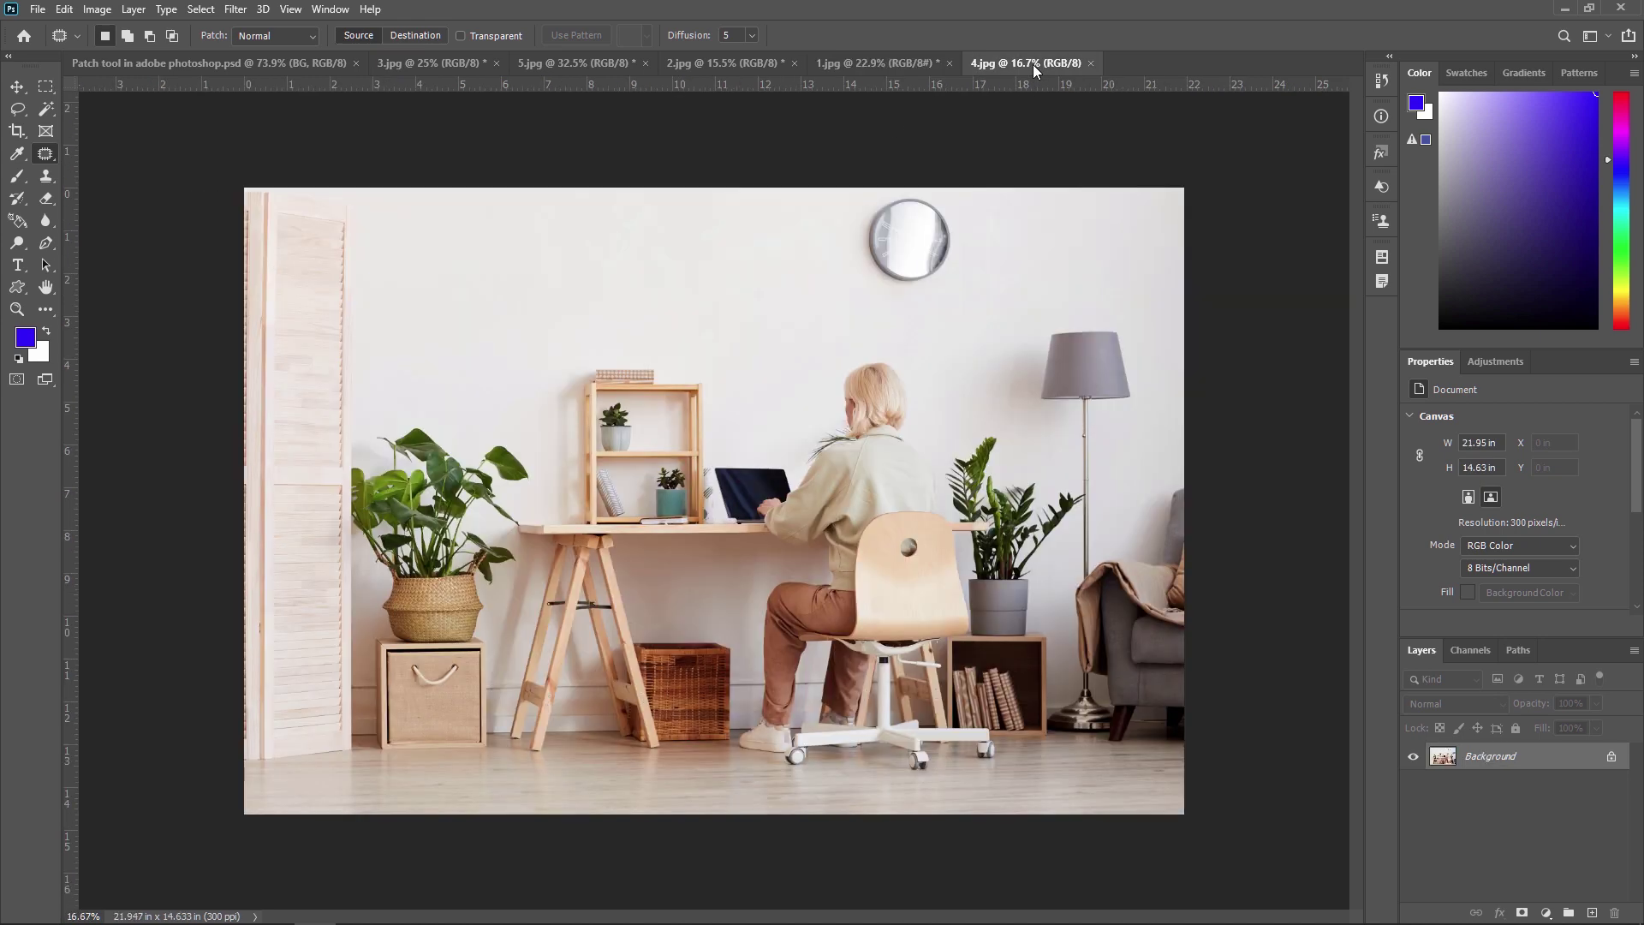
# In 4.jpg, patch the round wall clock with the plain white wall beside it.
pyautogui.click(1032, 64)
pyautogui.rightClick(46, 159)
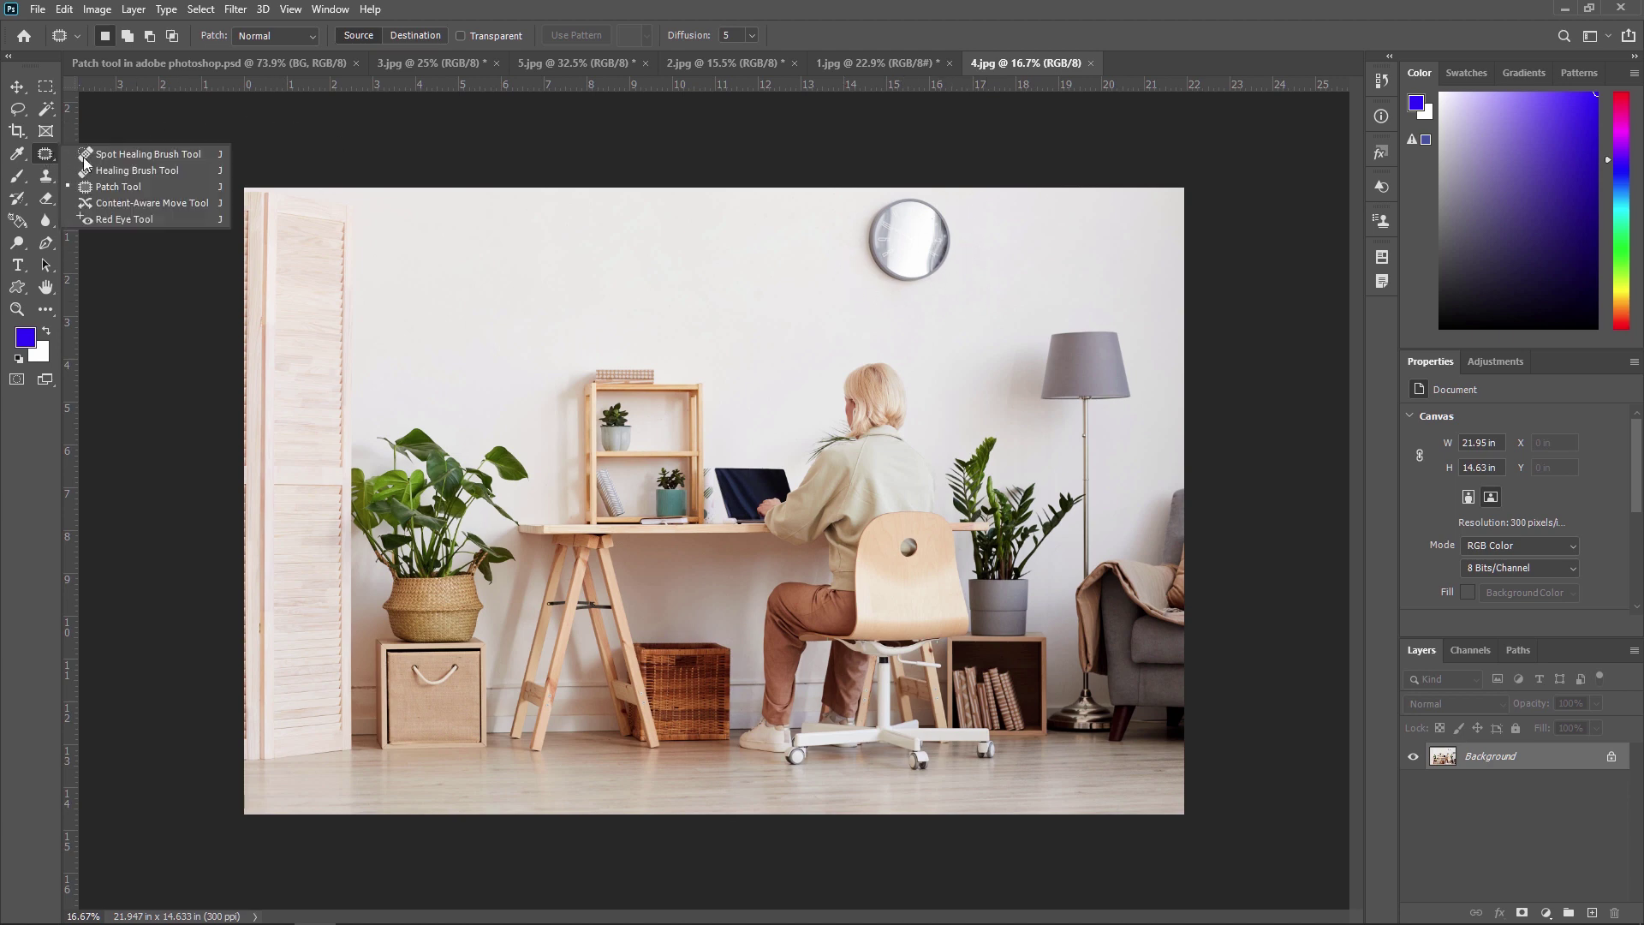
pyautogui.click(129, 187)
pyautogui.moveTo(846, 231)
pyautogui.mouseDown()
pyautogui.moveTo(929, 187)
pyautogui.moveTo(964, 208)
pyautogui.moveTo(975, 280)
pyautogui.moveTo(903, 315)
pyautogui.moveTo(848, 264)
pyautogui.moveTo(853, 230)
pyautogui.mouseUp()
pyautogui.moveTo(886, 255); pyautogui.dragTo(746, 250)
pyautogui.hotkey('ctrl', 'd')
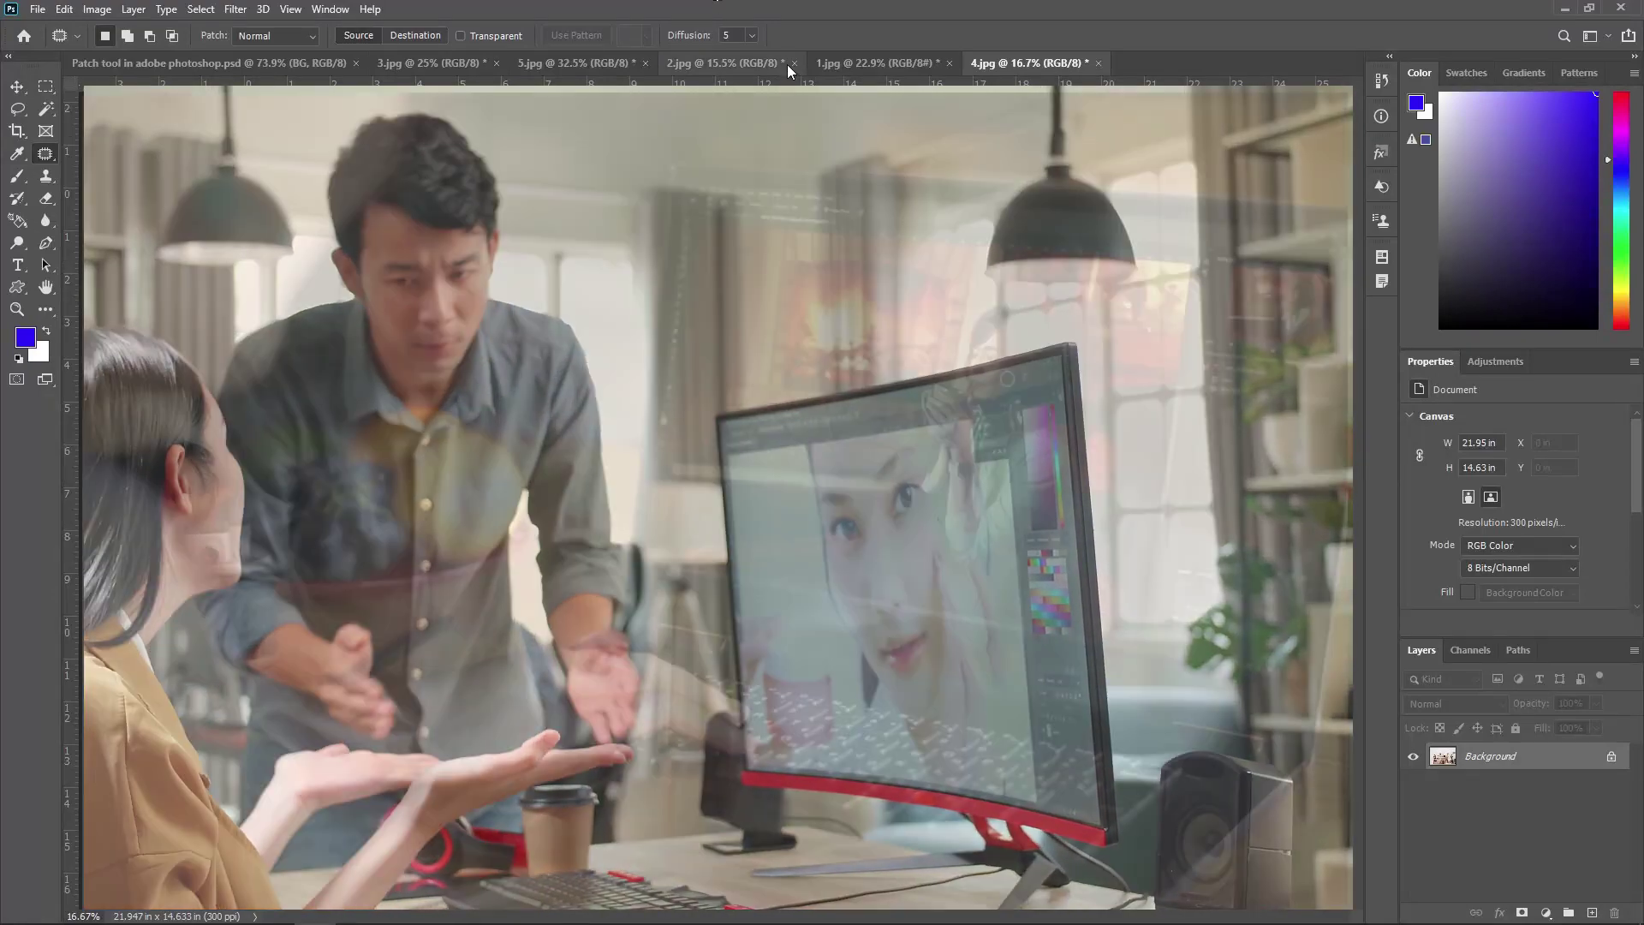
# Go back via 2.jpg to the 'Patch tool in adobe photoshop.psd' title design.
pyautogui.click(767, 62)
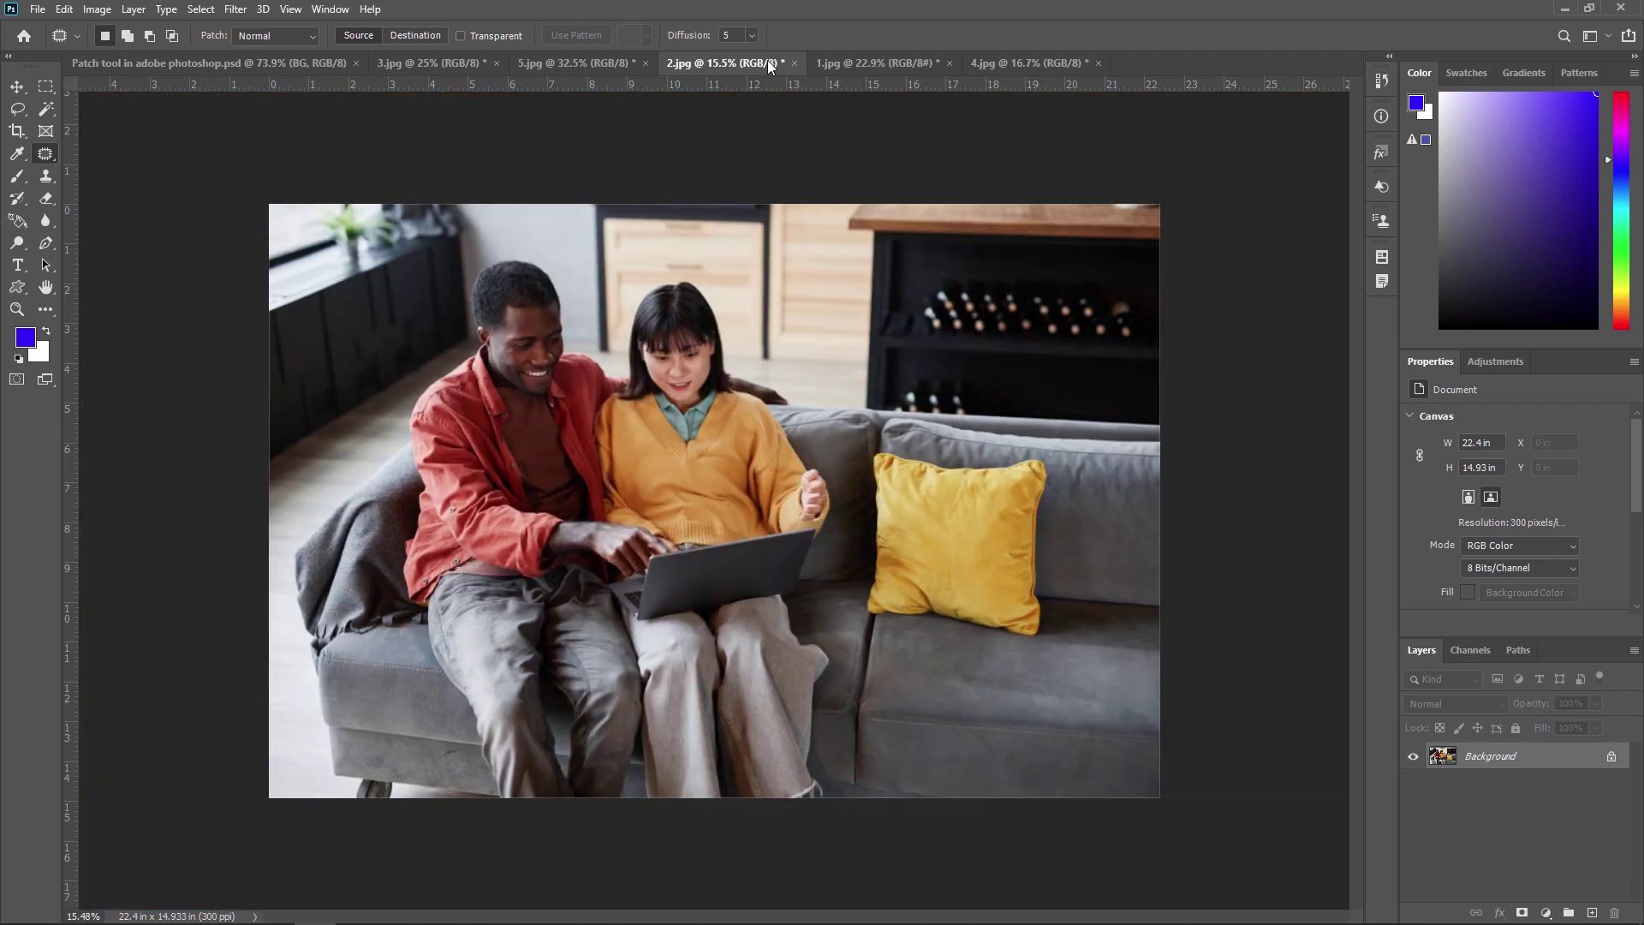
pyautogui.click(290, 64)
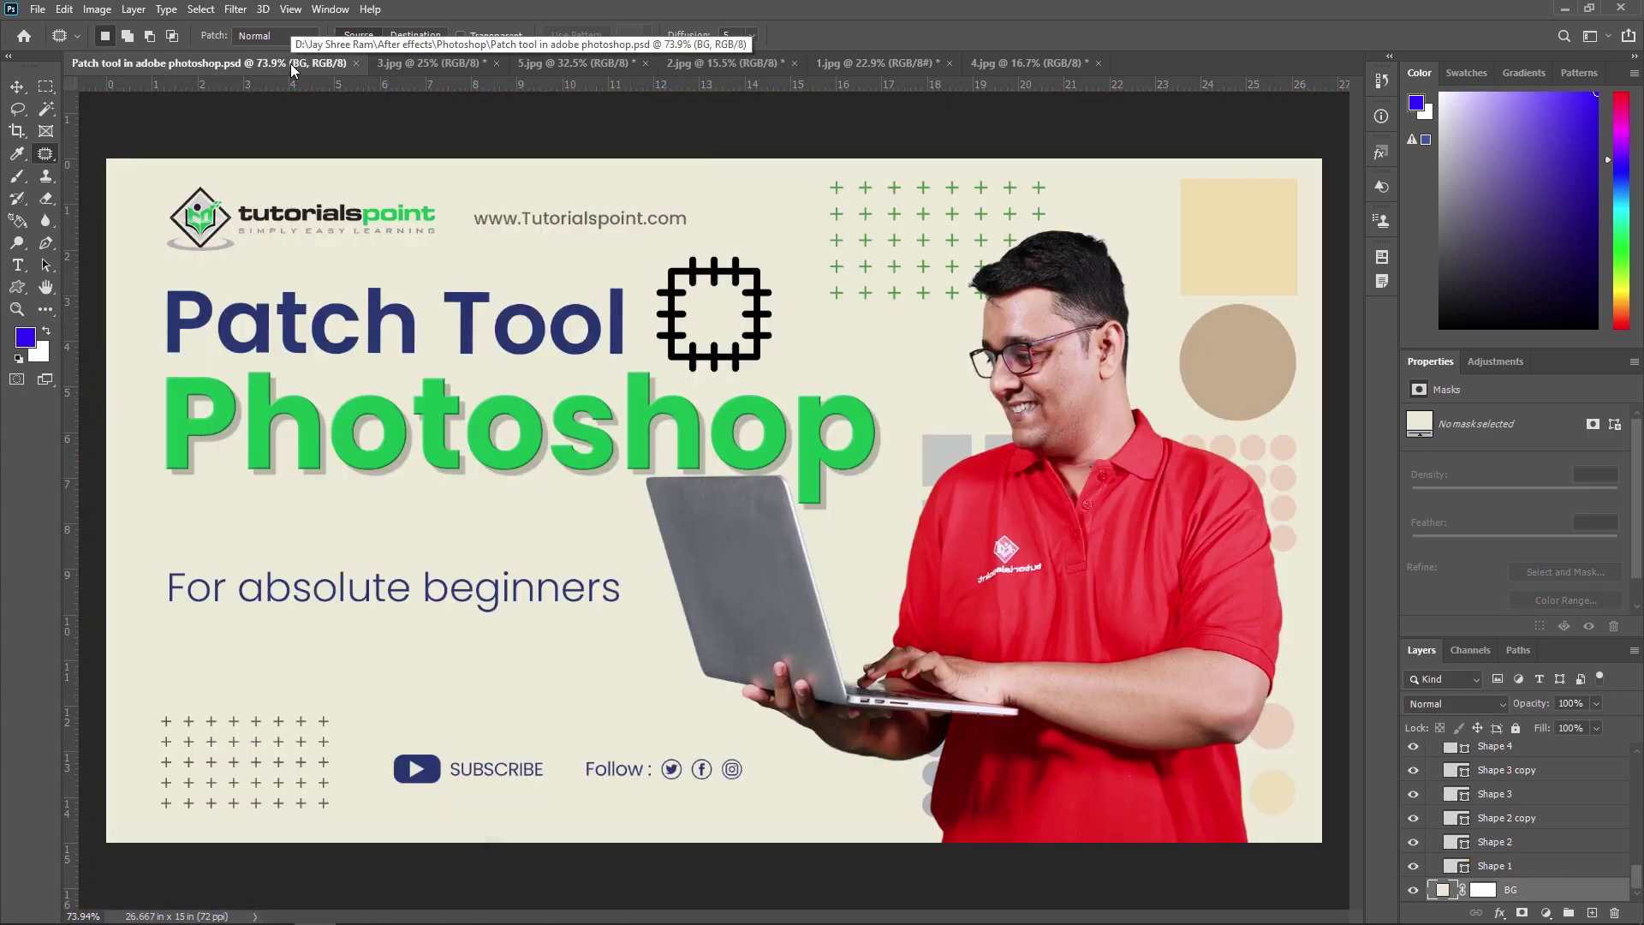